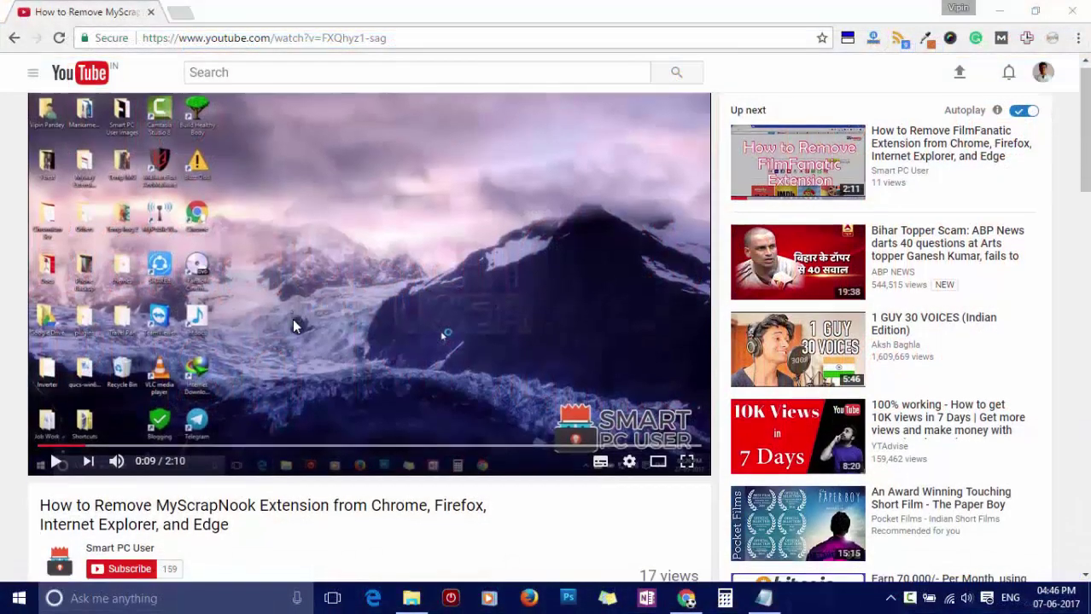
- Subscribe to Smart PC User and set its bell to 'Send me all notifications'
{"action": "scroll", "coordinate": [205, 381], "scroll_direction": "down", "scroll_amount": 3}
{"action": "left_click", "coordinate": [125, 420]}
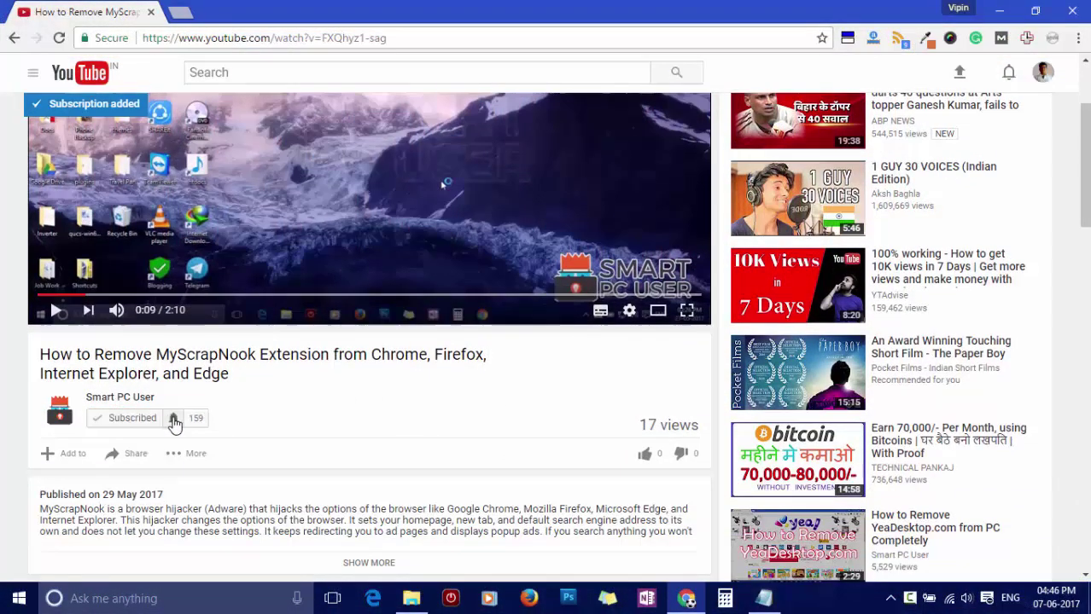
{"action": "left_click", "coordinate": [174, 420]}
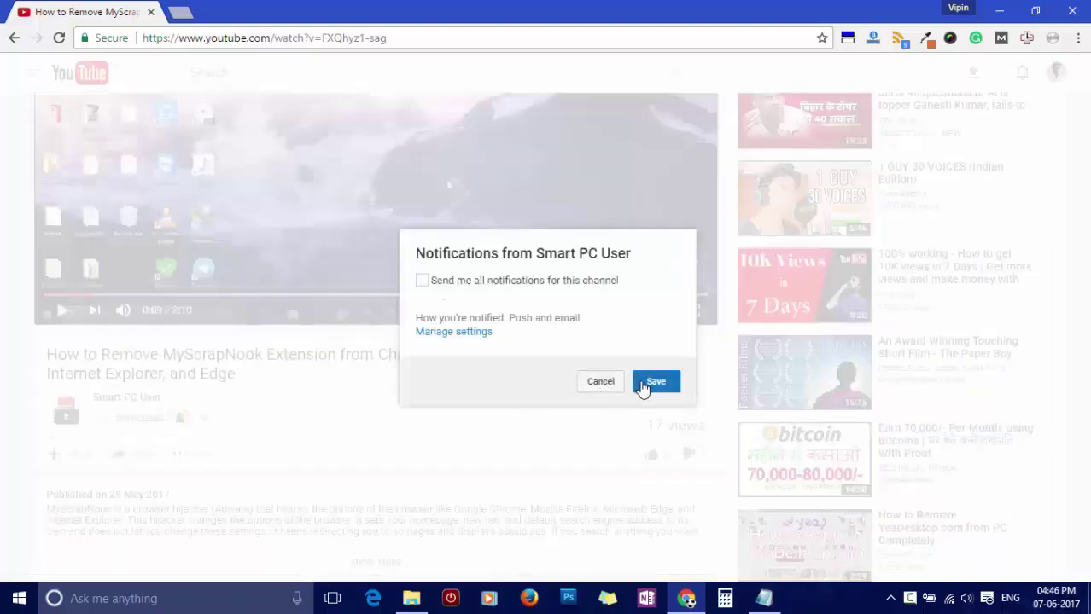
{"action": "left_click", "coordinate": [502, 281]}
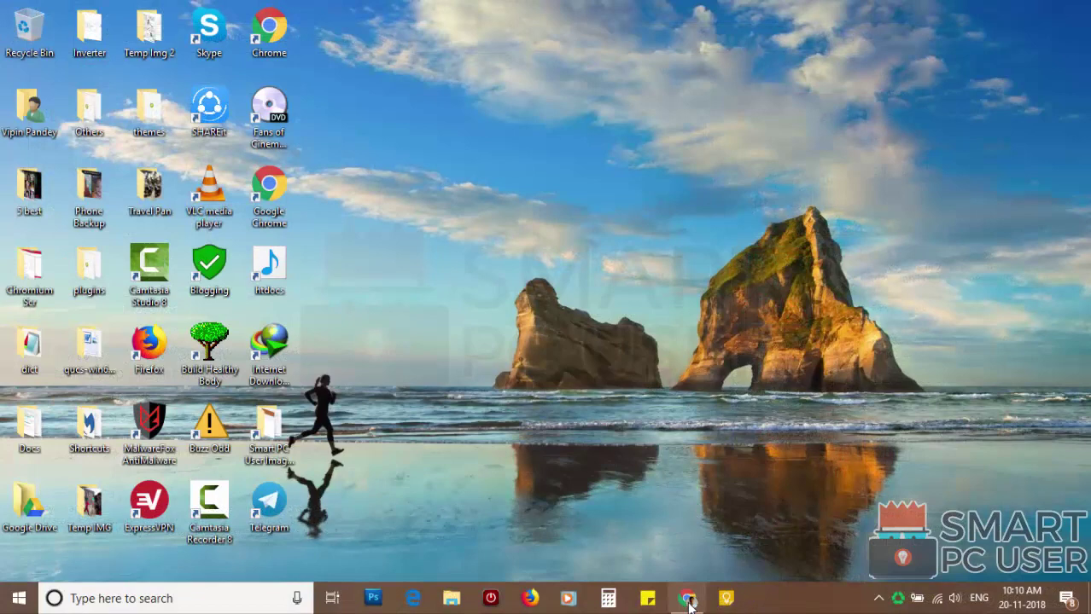
{"action": "left_click", "coordinate": [688, 599]}
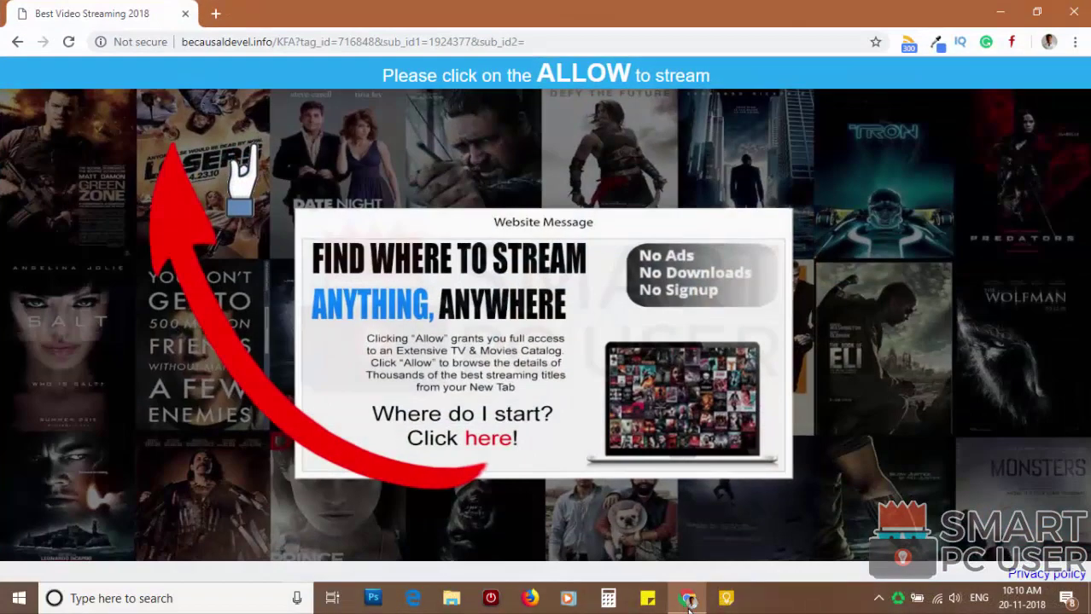
{"action": "left_click", "coordinate": [316, 40]}
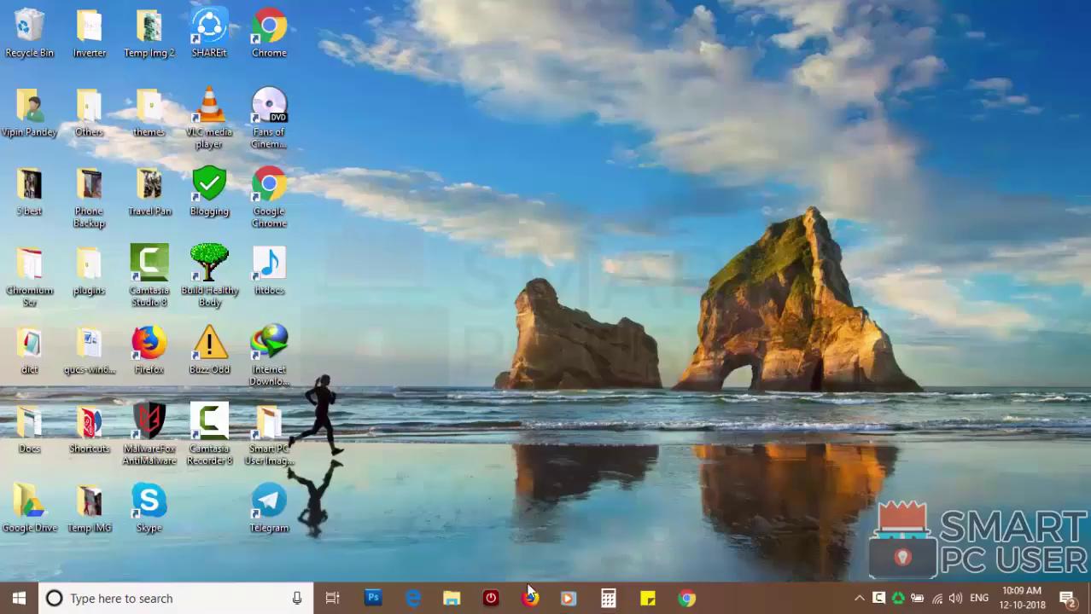
- Launch Firefox and go to the Privacy & Security options page
{"action": "left_click", "coordinate": [529, 594]}
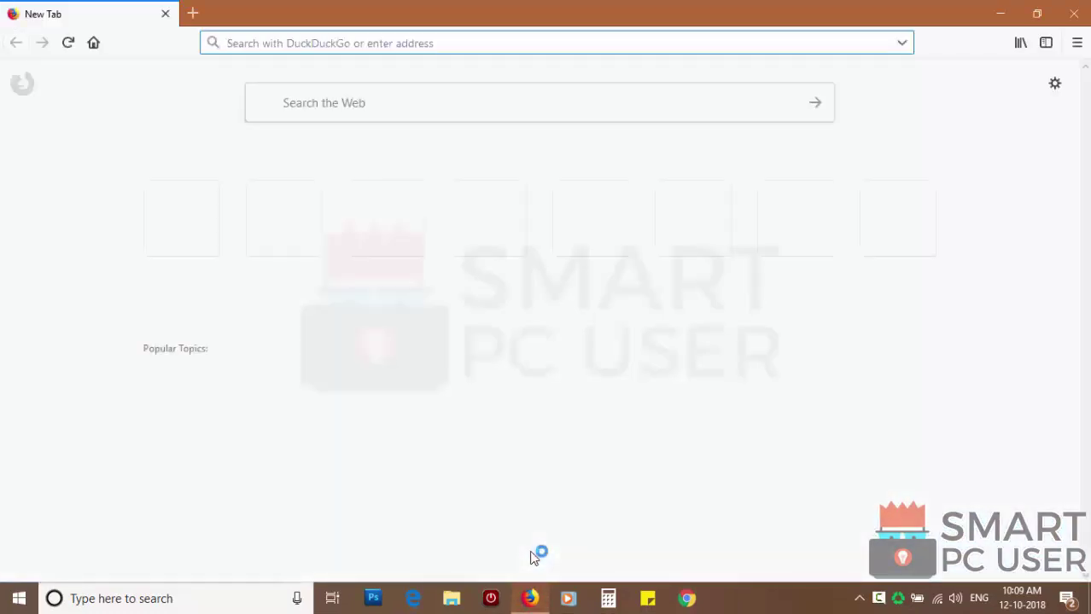
{"action": "left_click", "coordinate": [1077, 45]}
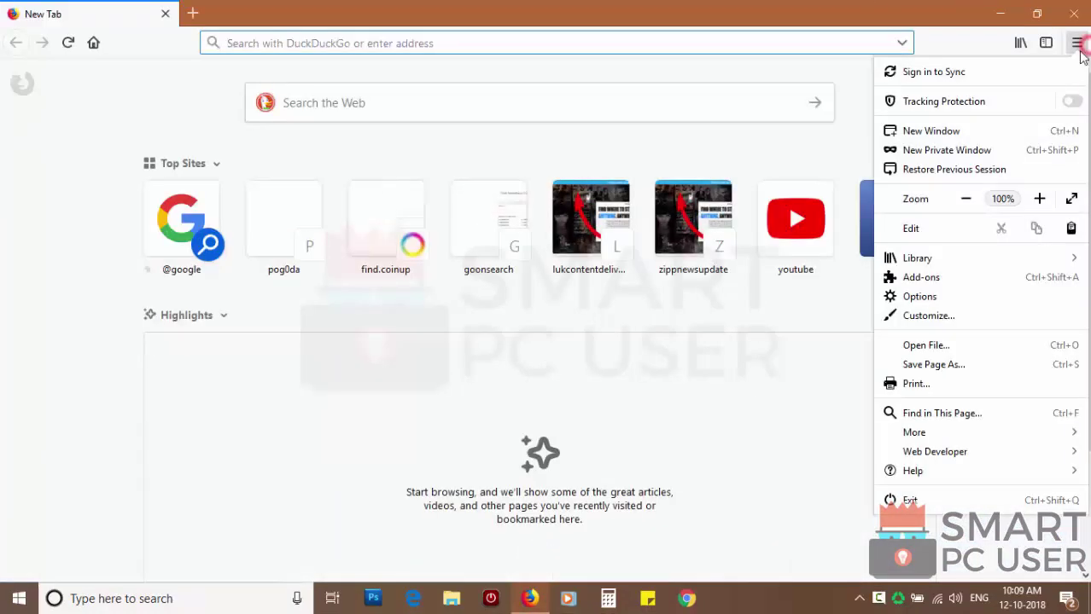
{"action": "left_click", "coordinate": [918, 297]}
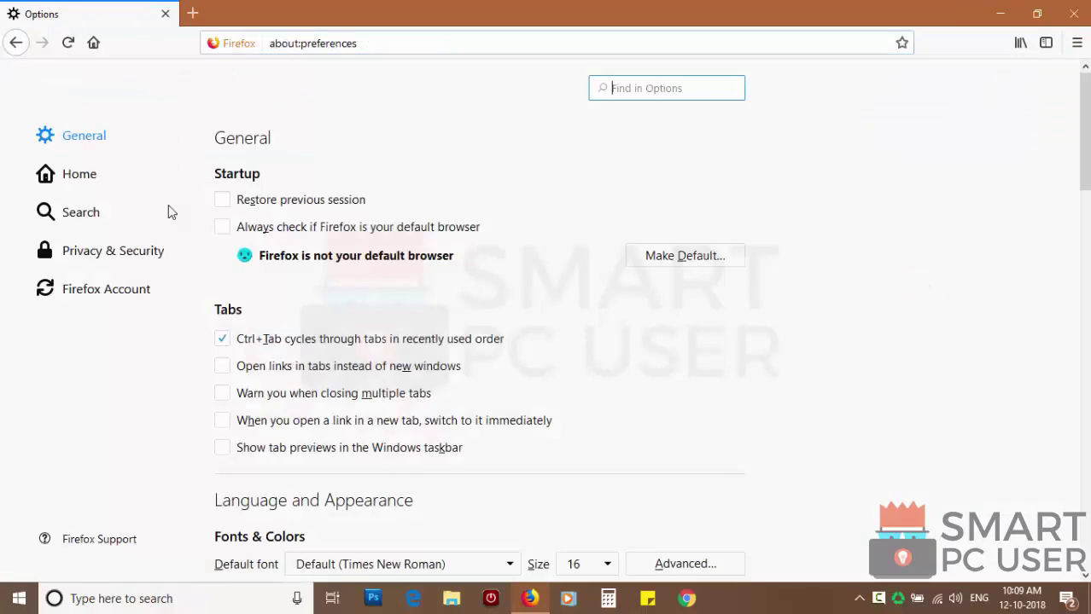
{"action": "left_click", "coordinate": [128, 249]}
{"action": "scroll", "coordinate": [486, 324], "scroll_direction": "down", "scroll_amount": 3}
{"action": "scroll", "coordinate": [487, 325], "scroll_direction": "down", "scroll_amount": 4}
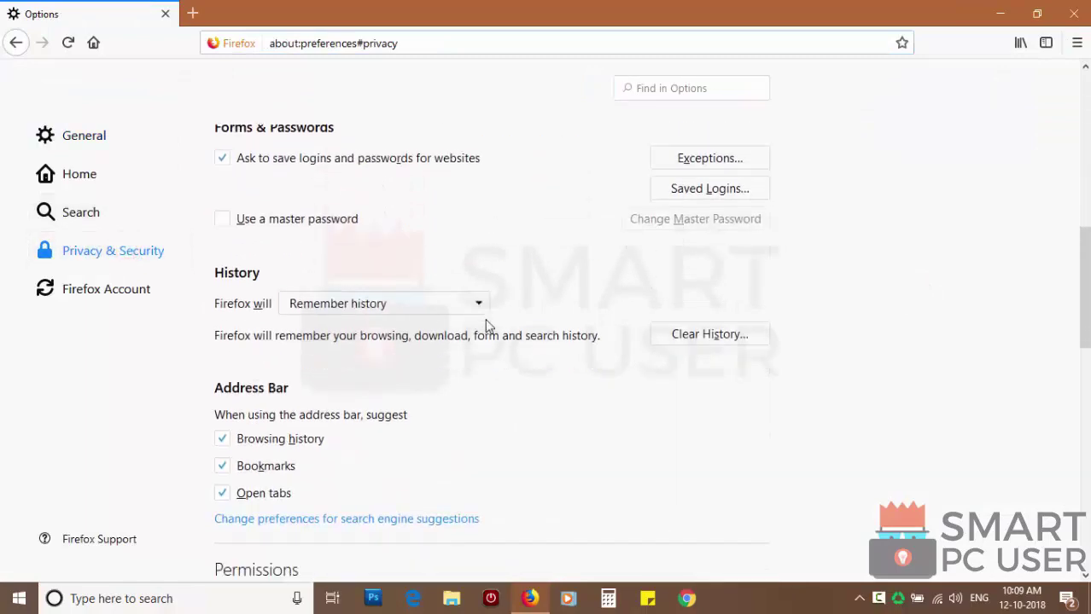
{"action": "scroll", "coordinate": [487, 326], "scroll_direction": "down", "scroll_amount": 3}
{"action": "scroll", "coordinate": [487, 326], "scroll_direction": "down", "scroll_amount": 3}
{"action": "scroll", "coordinate": [487, 326], "scroll_direction": "up", "scroll_amount": 2}
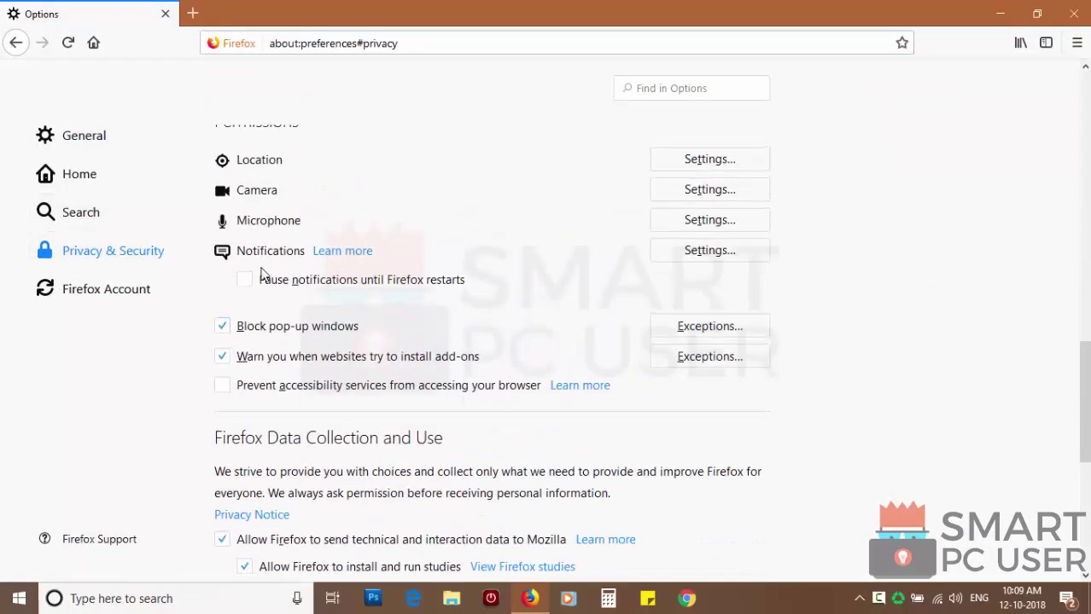
- Block zippnewsupdate.info and lukcontentdelivery.info notifications, remove all websites, and save changes
{"action": "left_click", "coordinate": [713, 250]}
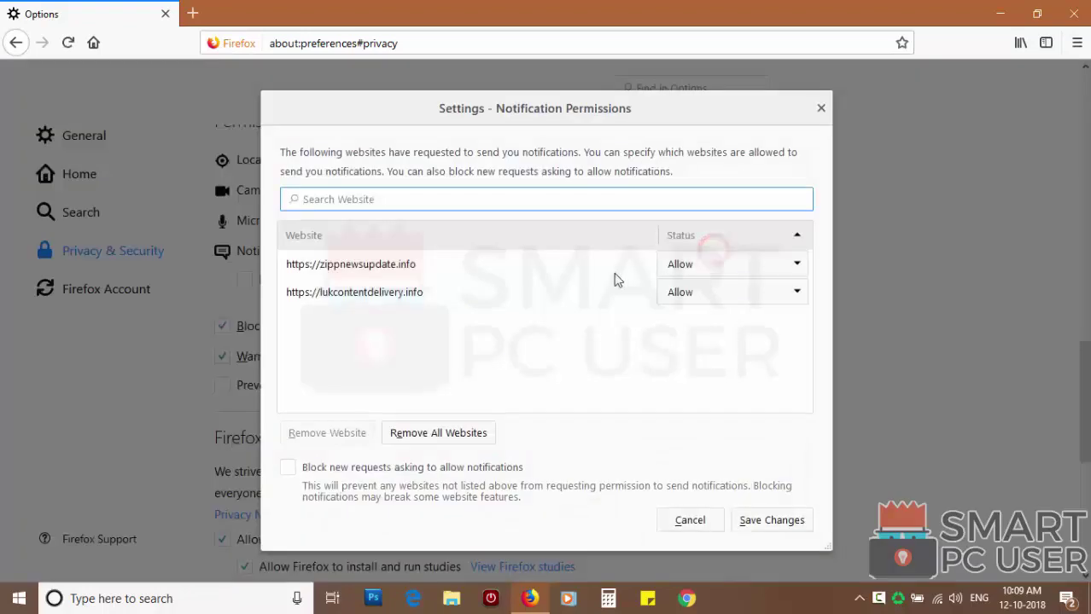
{"action": "left_click", "coordinate": [720, 270]}
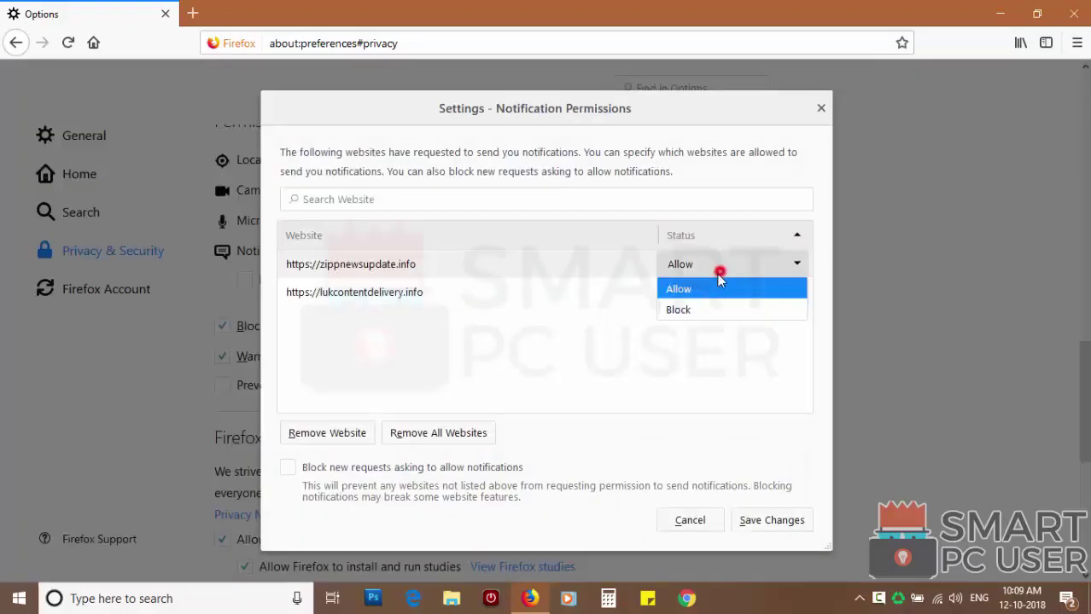
{"action": "left_click", "coordinate": [683, 309]}
{"action": "left_click", "coordinate": [691, 291]}
{"action": "left_click", "coordinate": [687, 336]}
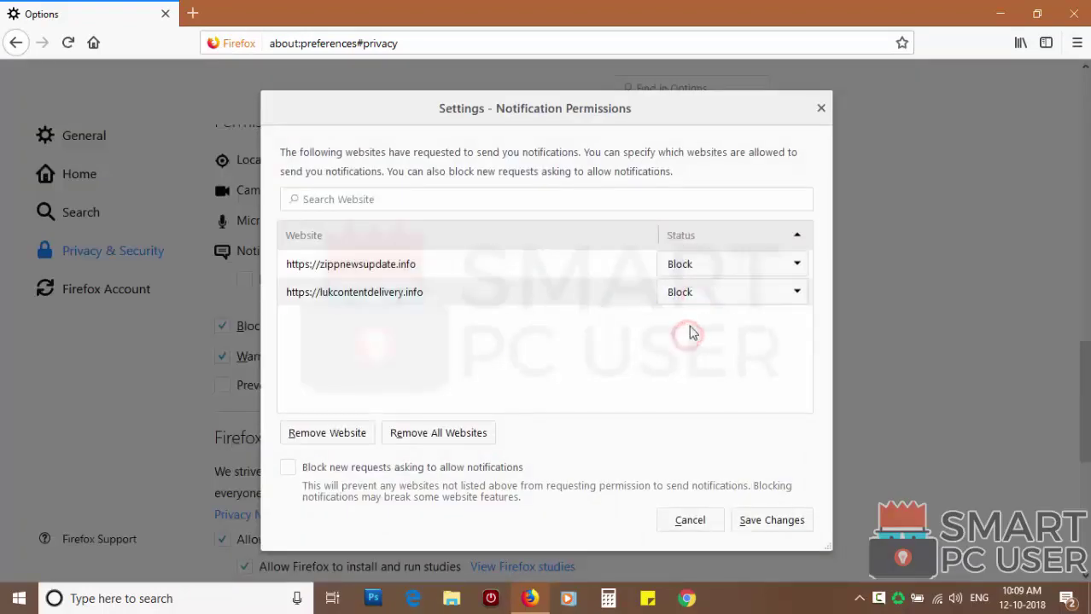
{"action": "left_click", "coordinate": [440, 437]}
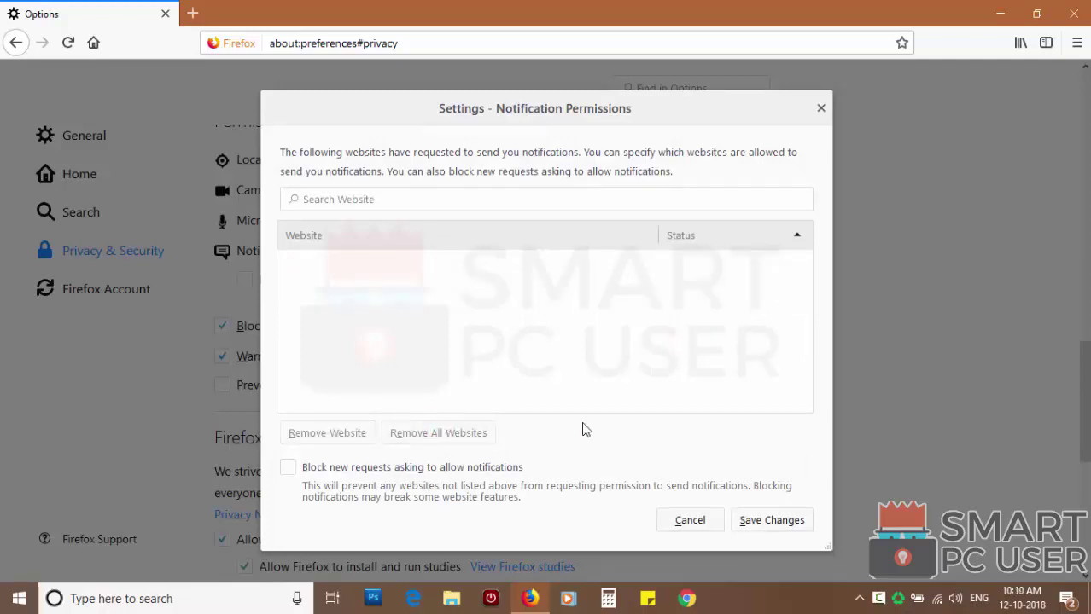
{"action": "left_click", "coordinate": [766, 522]}
- Restart Firefox and open Help > Troubleshooting Information
{"action": "left_click", "coordinate": [1076, 15]}
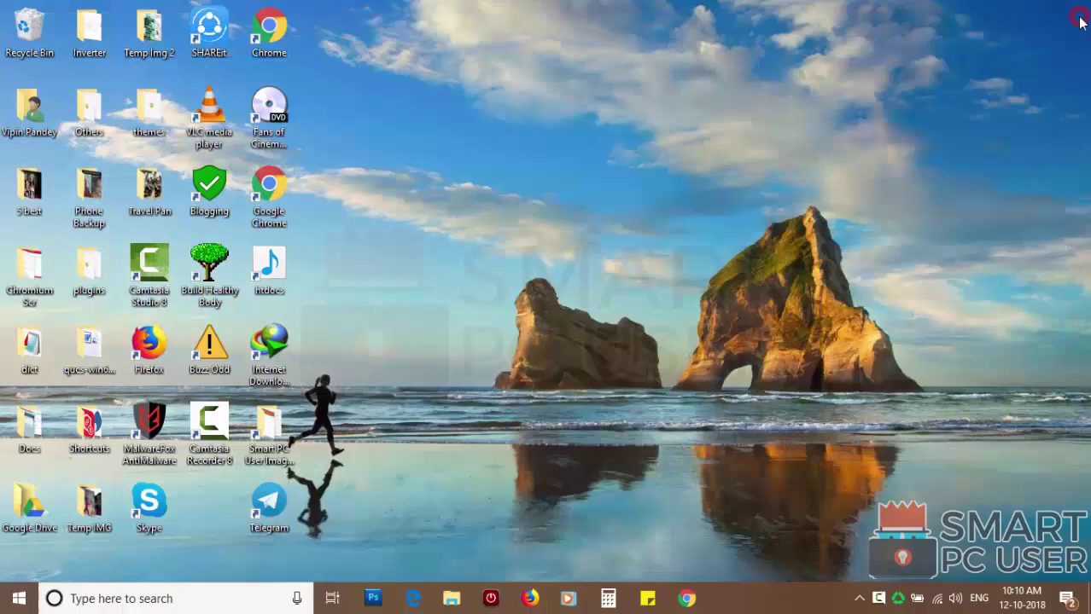
{"action": "left_click", "coordinate": [530, 599]}
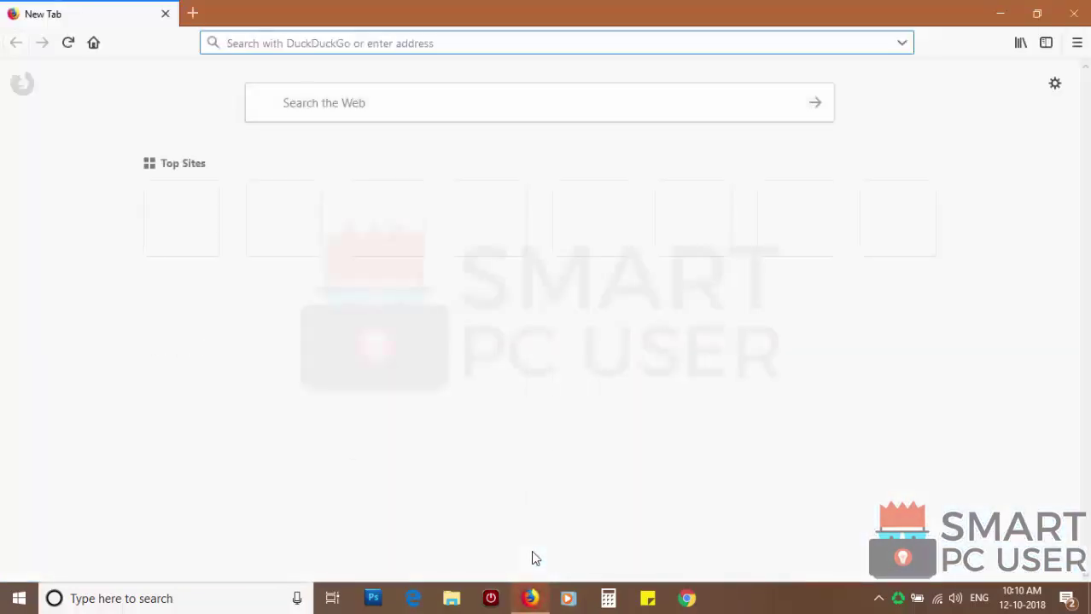
{"action": "left_click", "coordinate": [1076, 42]}
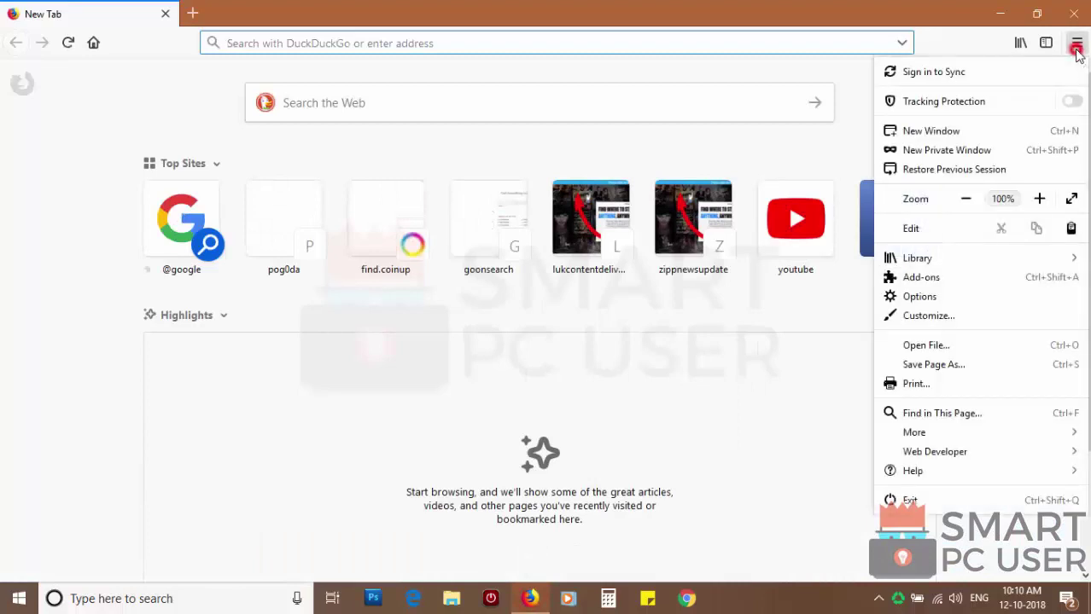
{"action": "left_click", "coordinate": [943, 465]}
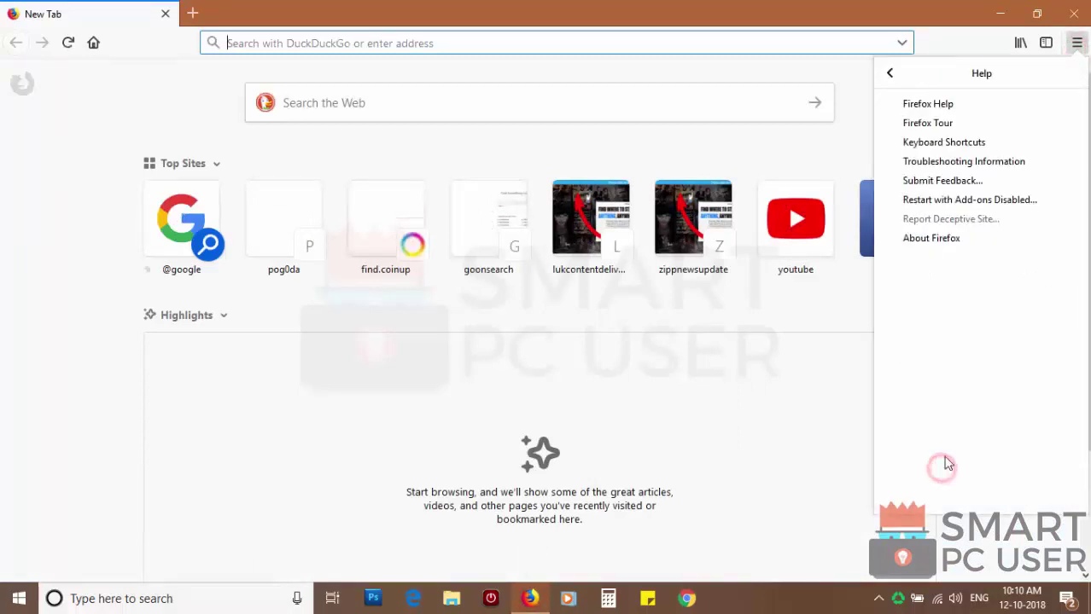
{"action": "left_click", "coordinate": [942, 163]}
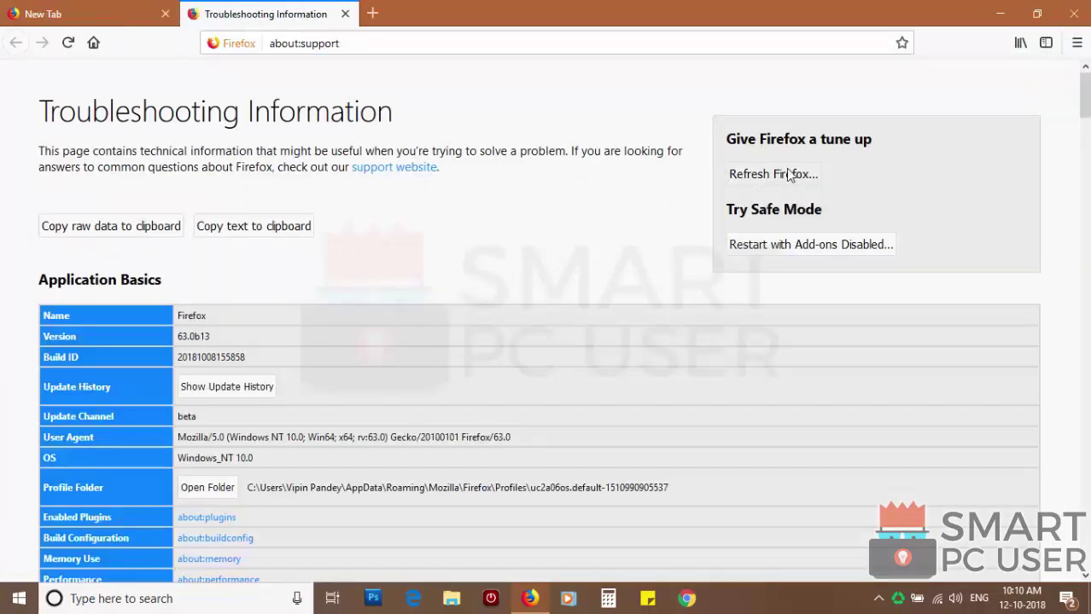
- Refresh Firefox, finish the data import, and restore only selected windows and tabs
{"action": "left_click", "coordinate": [777, 175]}
{"action": "left_click", "coordinate": [541, 333]}
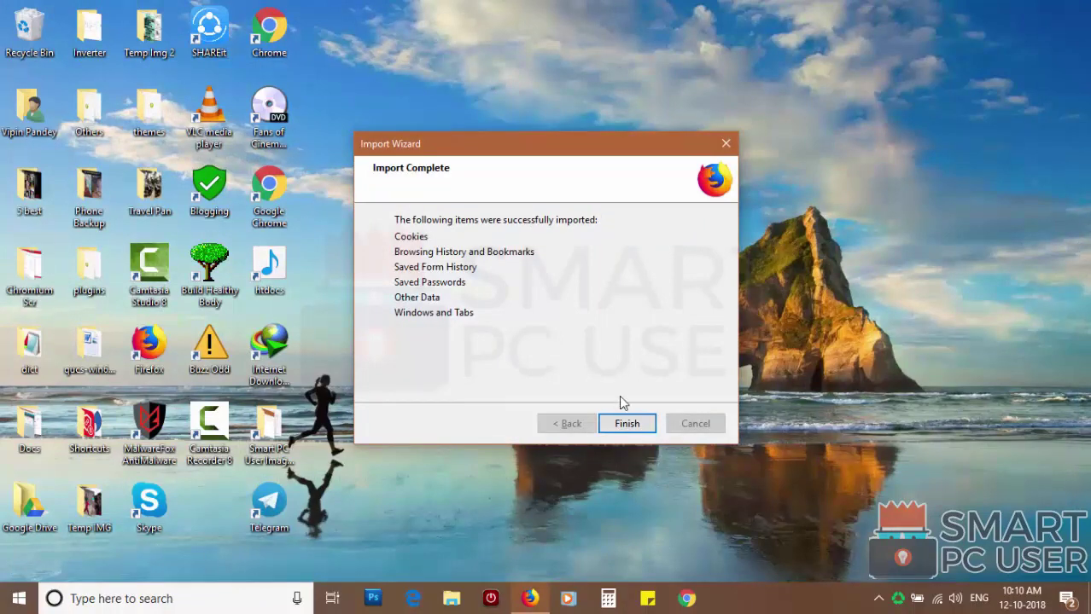
{"action": "left_click", "coordinate": [620, 422]}
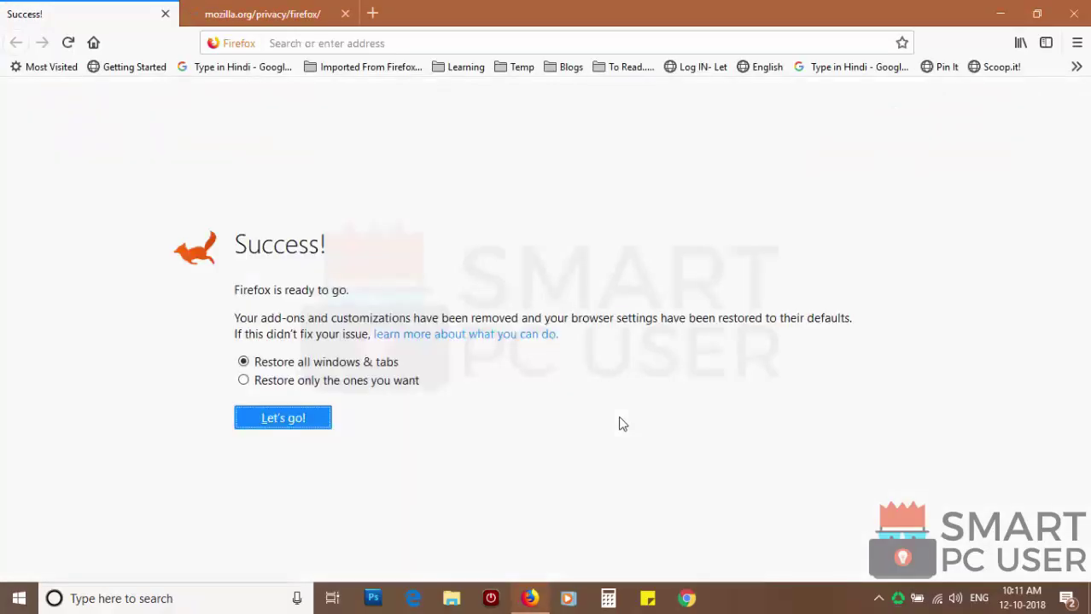
{"action": "left_click", "coordinate": [301, 381]}
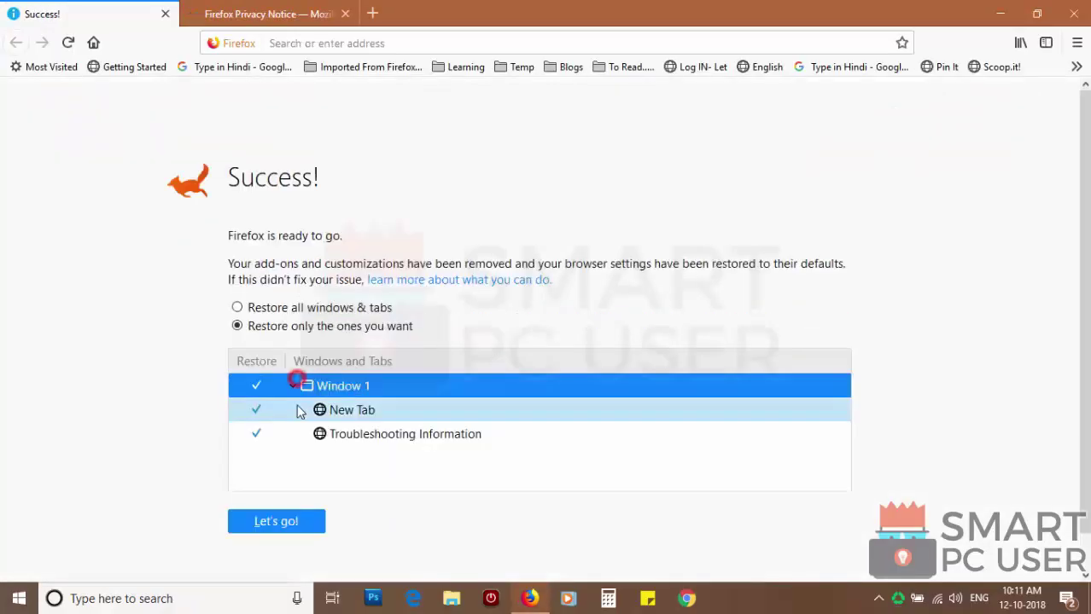
{"action": "left_click", "coordinate": [289, 524]}
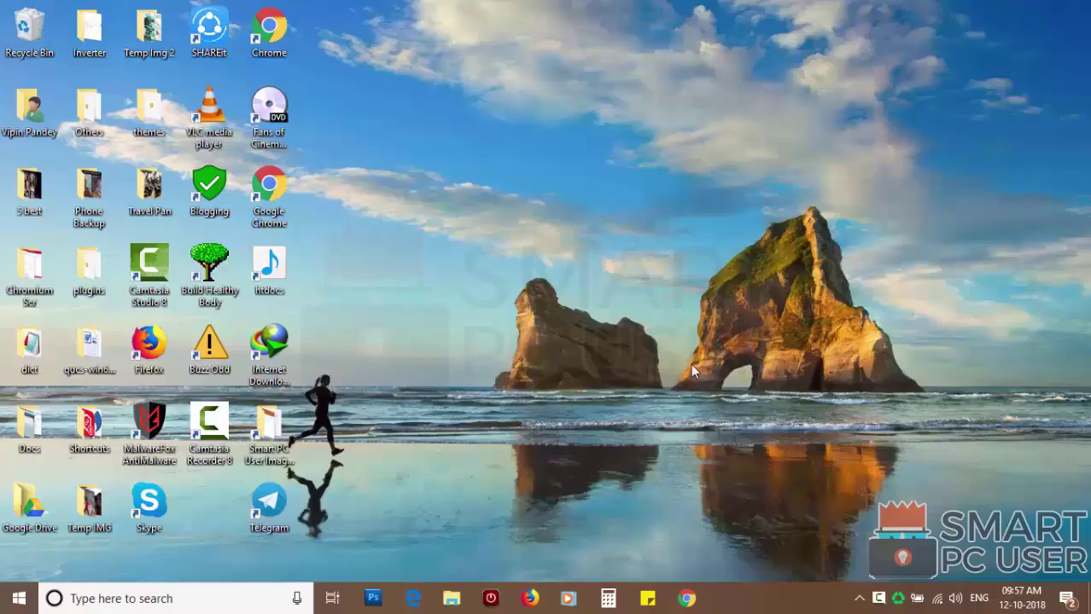
- Launch Chrome maximized, open Settings, and expand the Advanced section
{"action": "left_click", "coordinate": [690, 600]}
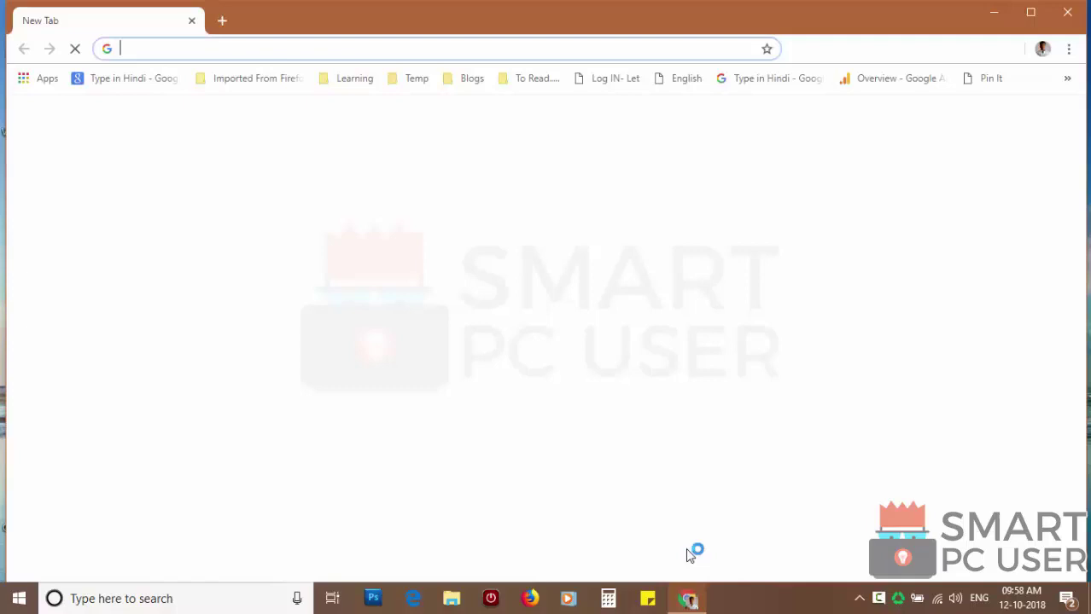
{"action": "left_click", "coordinate": [1031, 12]}
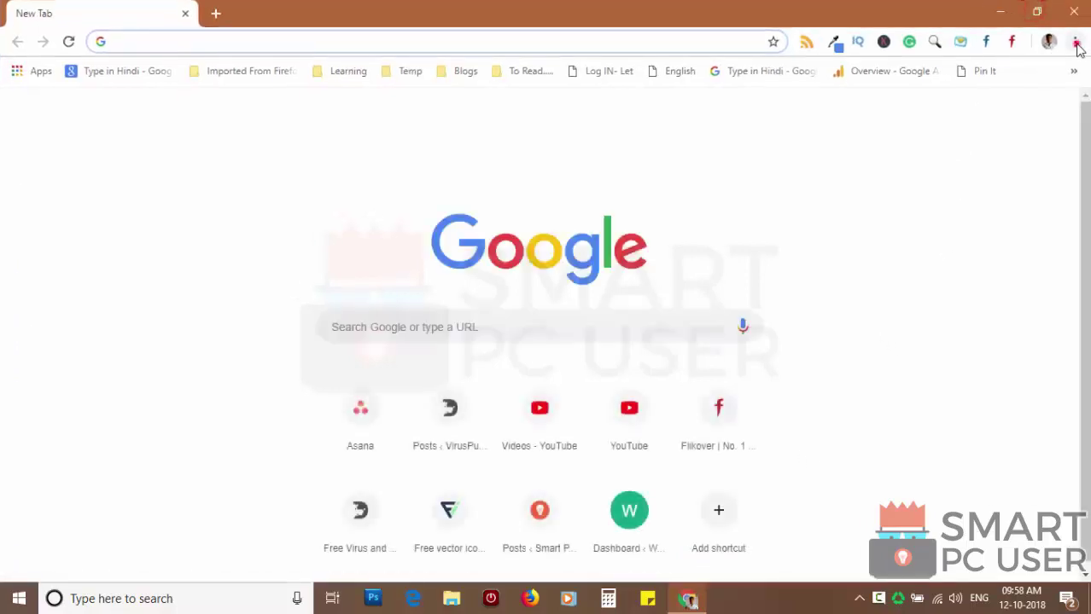
{"action": "left_click", "coordinate": [1073, 41]}
{"action": "left_click", "coordinate": [956, 336]}
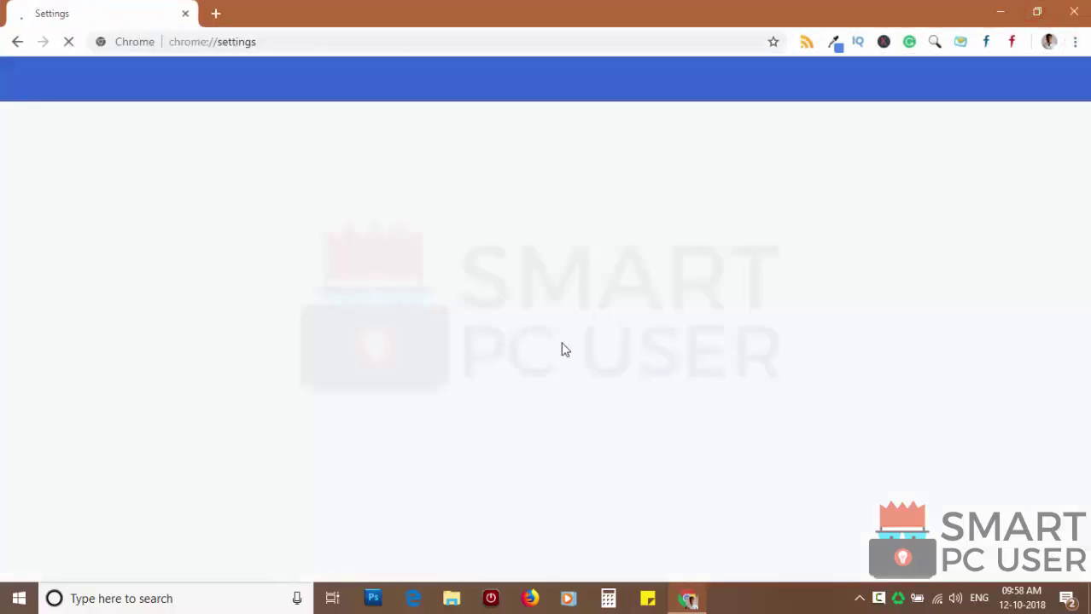
{"action": "scroll", "coordinate": [535, 350], "scroll_direction": "down", "scroll_amount": 15}
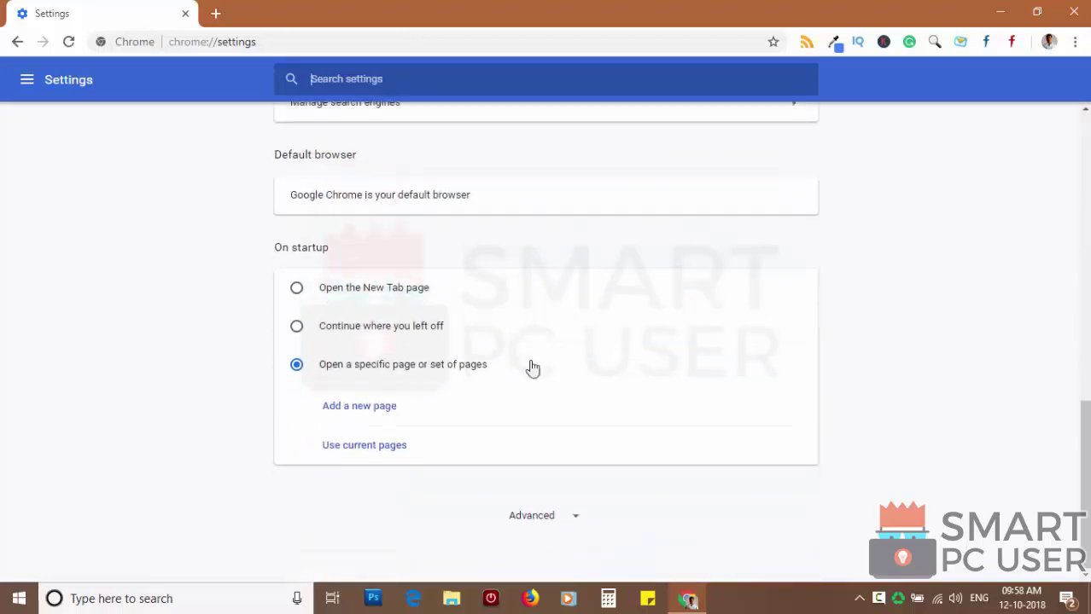
{"action": "left_click", "coordinate": [537, 529]}
- Open Content settings > Notifications and scroll down to the Allow list
{"action": "scroll", "coordinate": [546, 495], "scroll_direction": "down", "scroll_amount": 3}
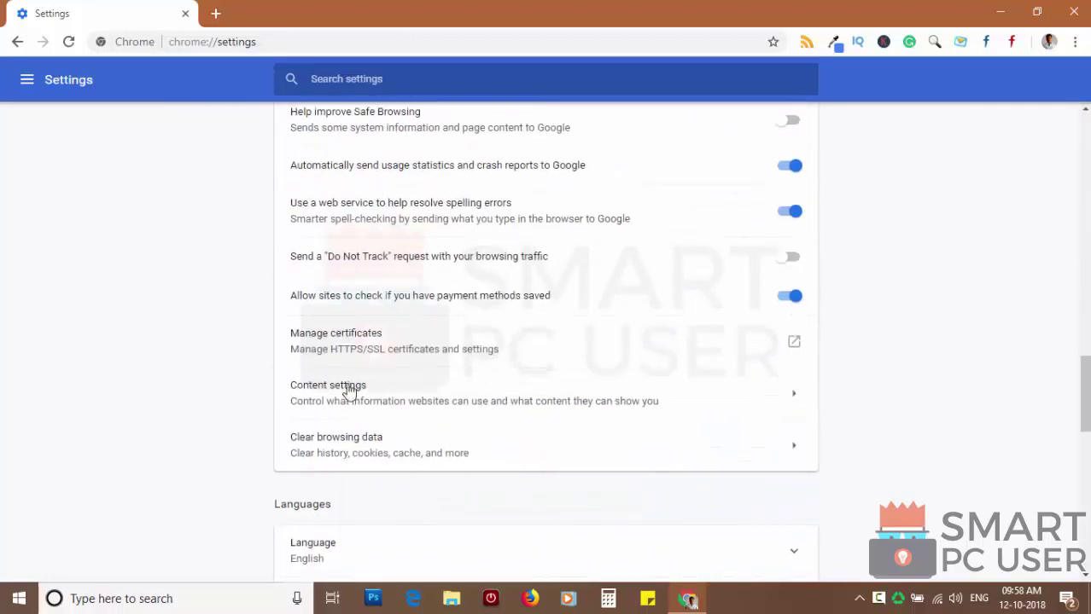
{"action": "left_click", "coordinate": [353, 392]}
{"action": "scroll", "coordinate": [393, 358], "scroll_direction": "down", "scroll_amount": 1}
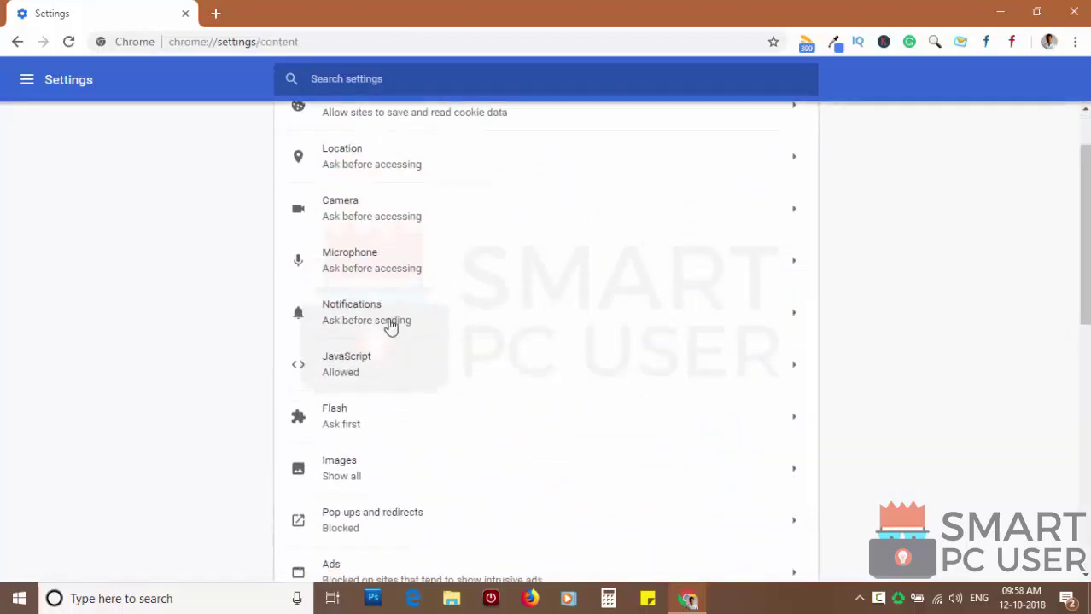
{"action": "left_click", "coordinate": [366, 316]}
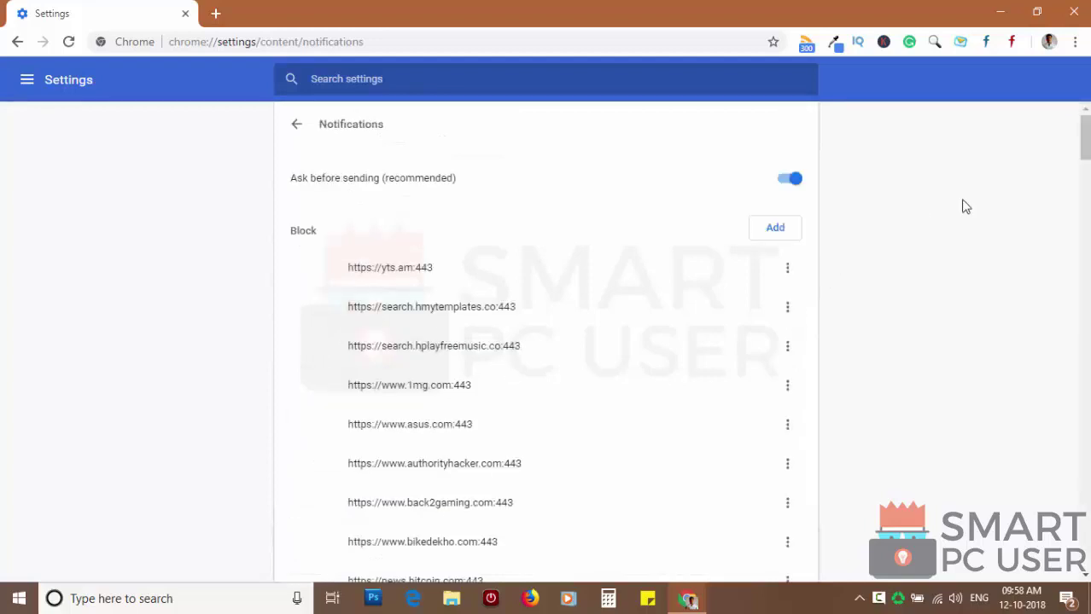
{"action": "left_click_drag", "start_coordinate": [1086, 149], "coordinate": [1065, 553]}
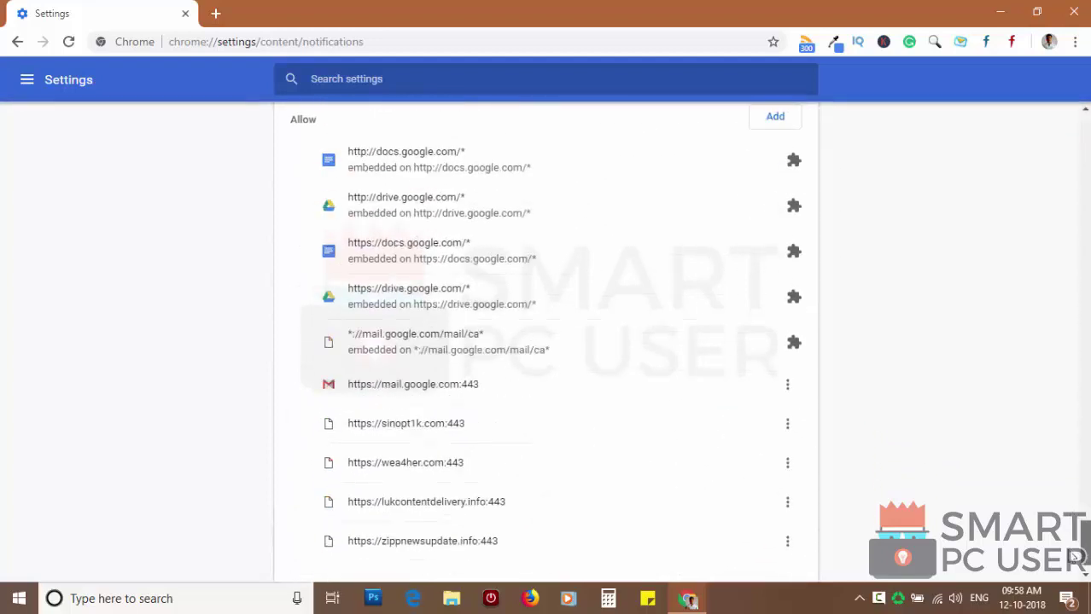
{"action": "scroll", "coordinate": [346, 357], "scroll_direction": "down", "scroll_amount": 1}
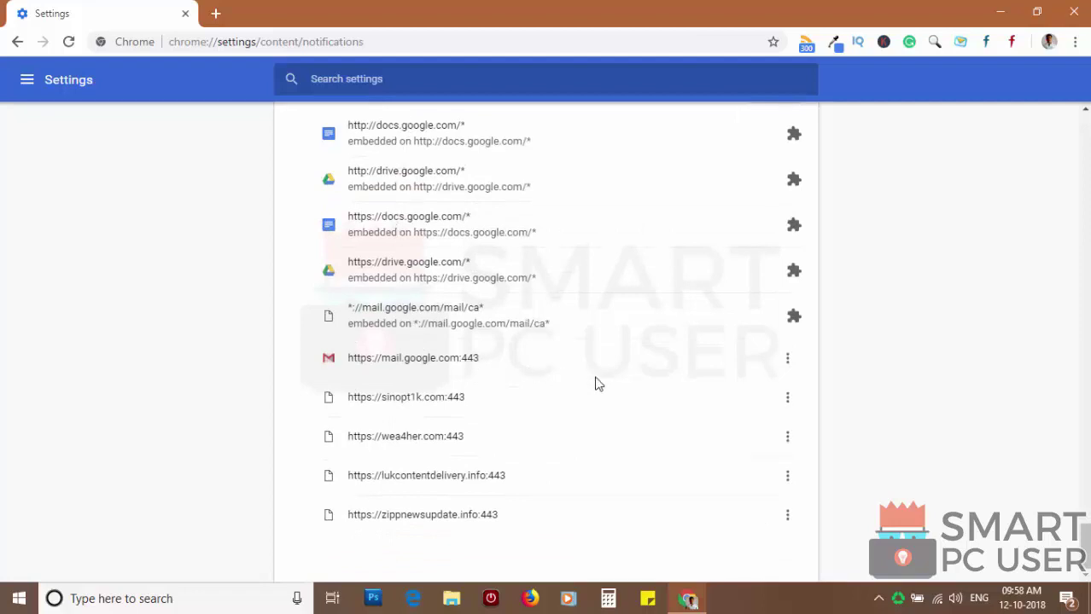
- Remove mail.google.com, sinopt1k.com, wea4her.com, lukcontentdelivery.info and zippnewsupdate.info, then close Chrome
{"action": "left_click", "coordinate": [787, 358]}
{"action": "left_click", "coordinate": [771, 423]}
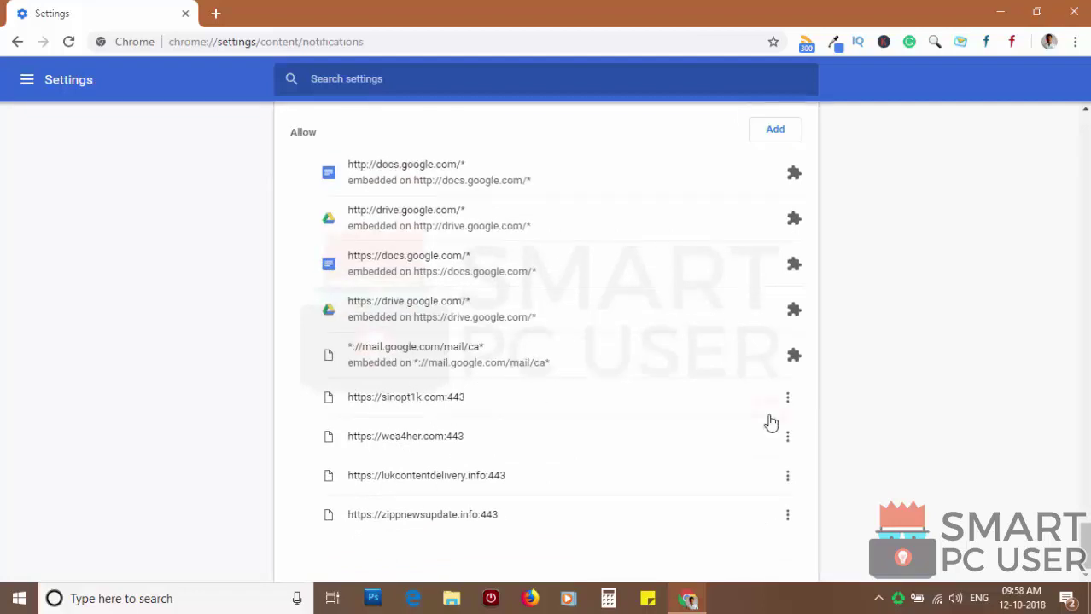
{"action": "left_click", "coordinate": [789, 402]}
{"action": "left_click", "coordinate": [780, 452]}
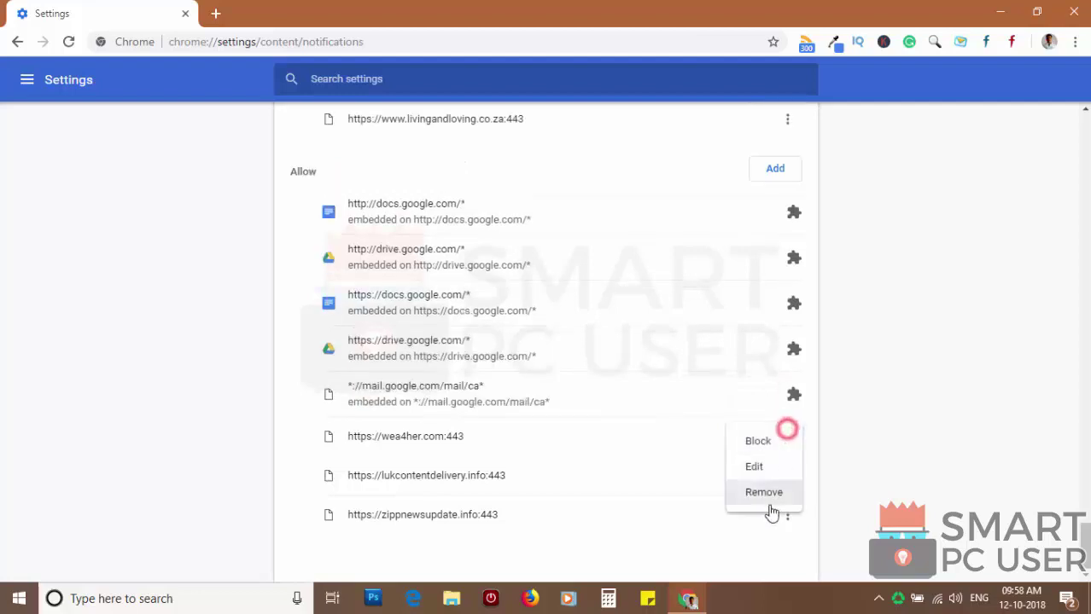
{"action": "left_click", "coordinate": [766, 496]}
{"action": "left_click", "coordinate": [792, 476]}
{"action": "left_click", "coordinate": [768, 531]}
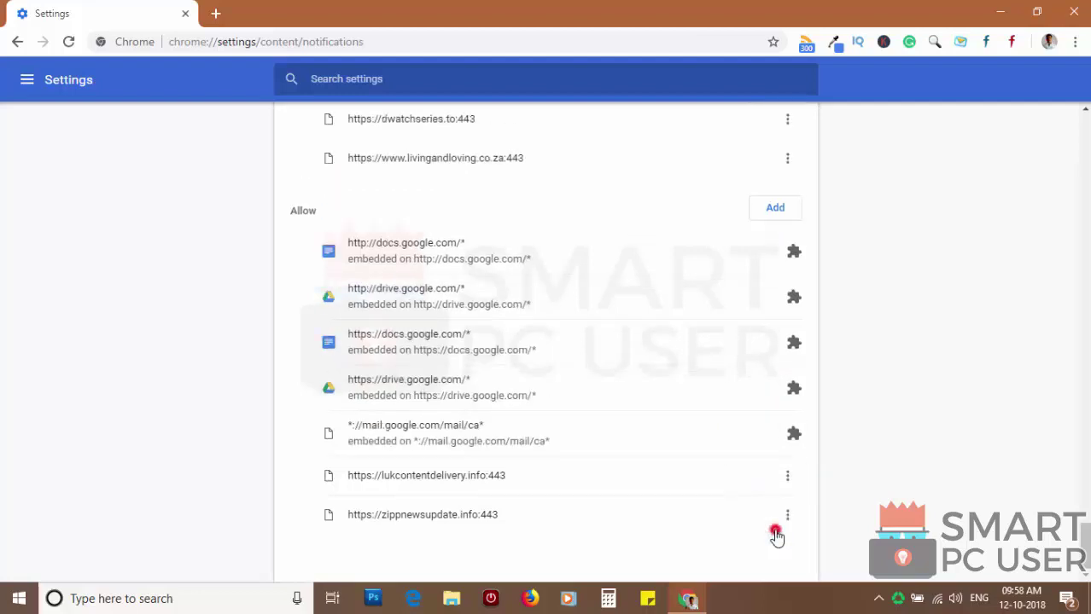
{"action": "left_click", "coordinate": [787, 515]}
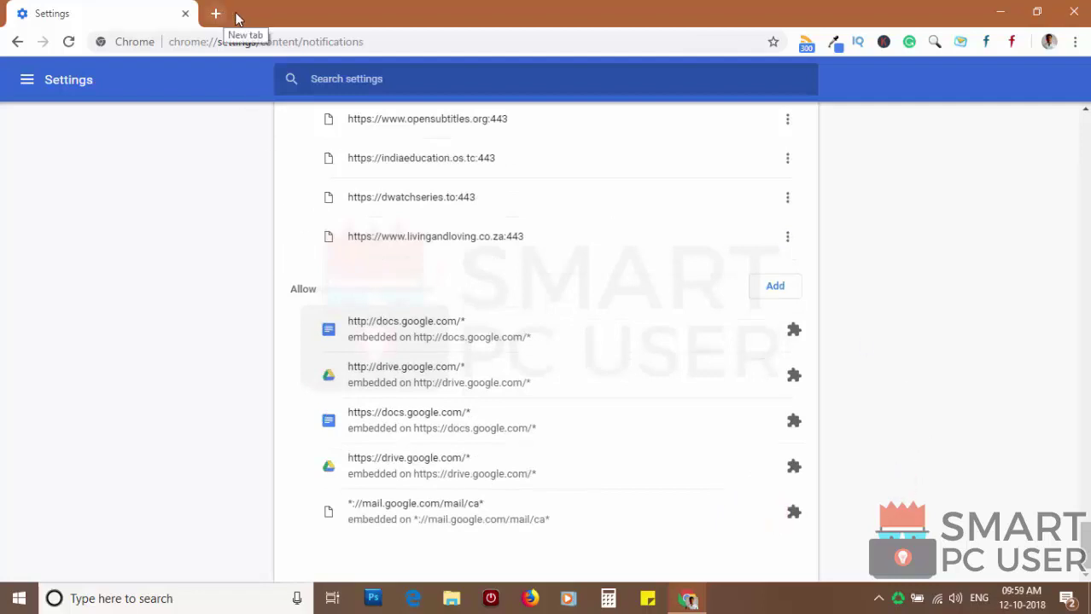
{"action": "left_click", "coordinate": [1077, 12]}
- Reopen Chrome and, under Advanced settings, choose Restore settings to their original defaults
{"action": "left_click", "coordinate": [687, 598]}
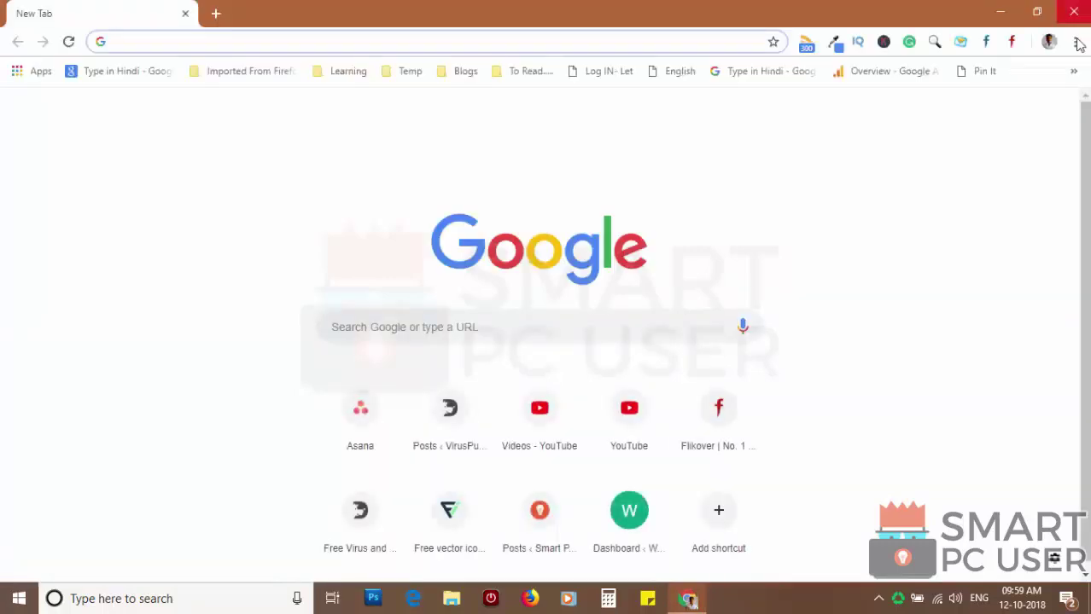
{"action": "left_click", "coordinate": [1075, 42]}
{"action": "left_click", "coordinate": [939, 333]}
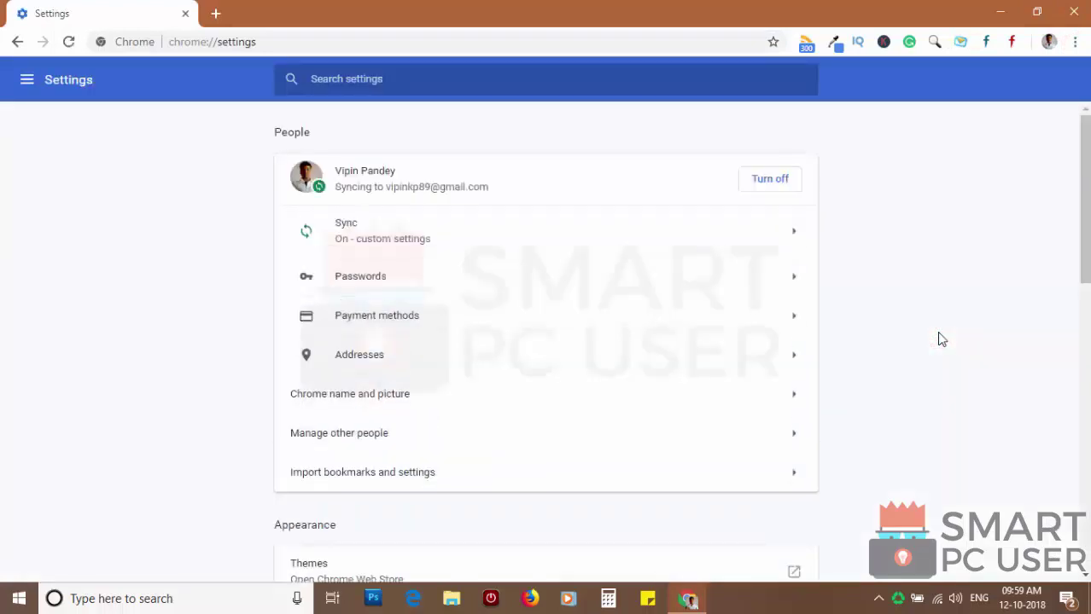
{"action": "scroll", "coordinate": [941, 340], "scroll_direction": "down", "scroll_amount": 4}
{"action": "scroll", "coordinate": [951, 334], "scroll_direction": "down", "scroll_amount": 6}
{"action": "left_click", "coordinate": [570, 519]}
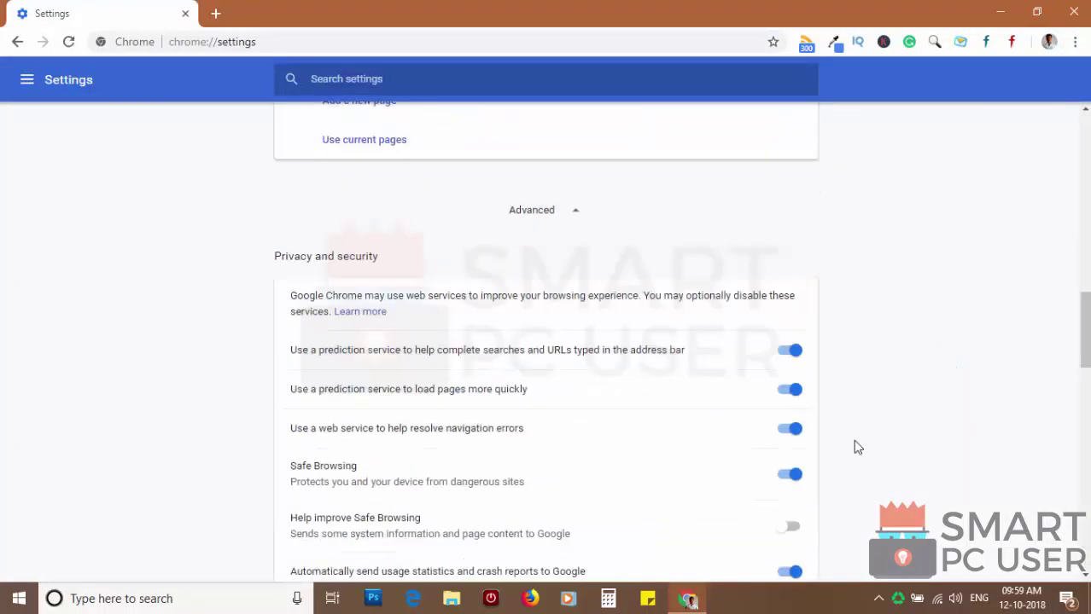
{"action": "scroll", "coordinate": [854, 445], "scroll_direction": "down", "scroll_amount": 6}
{"action": "scroll", "coordinate": [952, 359], "scroll_direction": "down", "scroll_amount": 8}
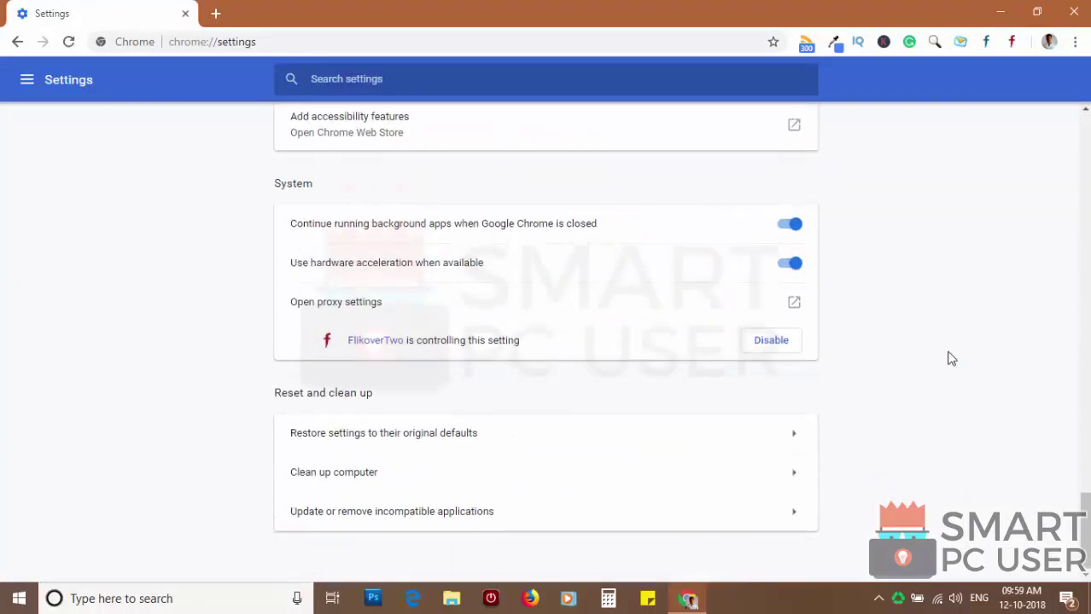
{"action": "left_click", "coordinate": [361, 435]}
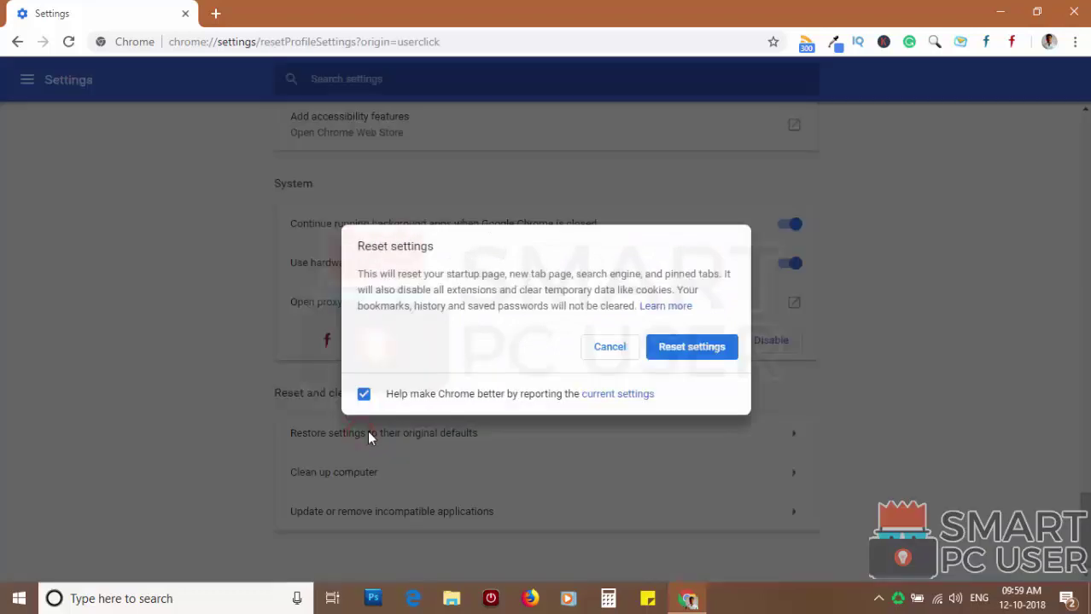
- Confirm the Chrome reset, then run setup (4).exe with English as the language
{"action": "left_click", "coordinate": [701, 347]}
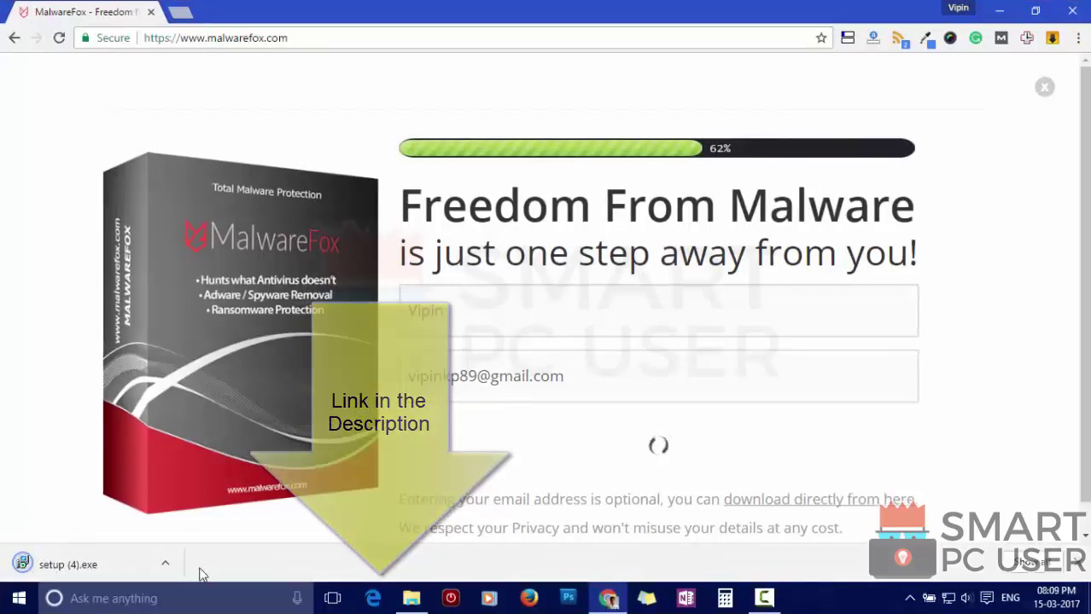
{"action": "left_click", "coordinate": [97, 567]}
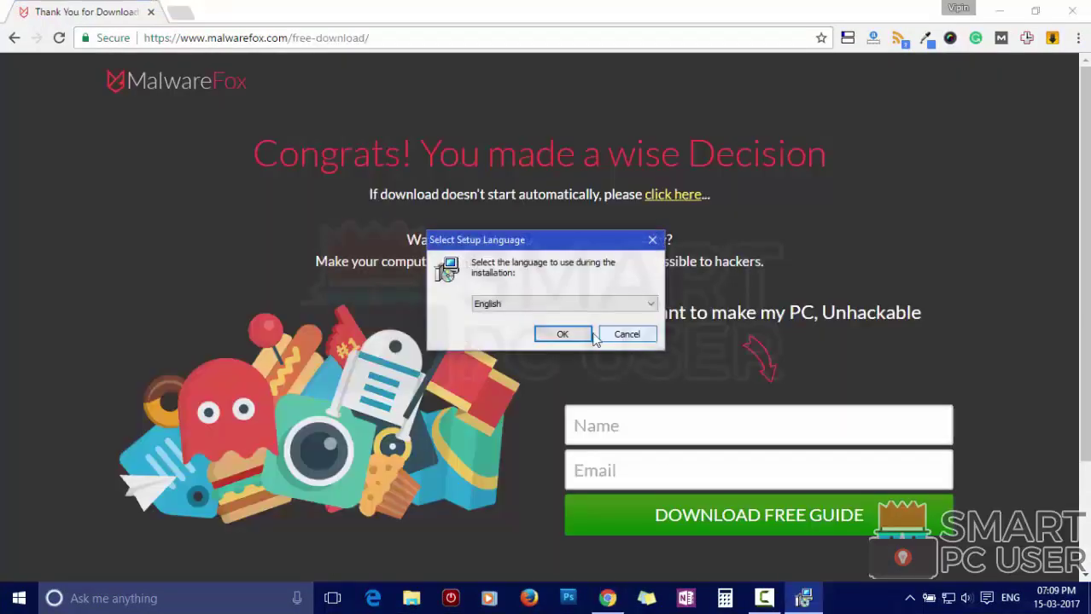
{"action": "left_click", "coordinate": [579, 332]}
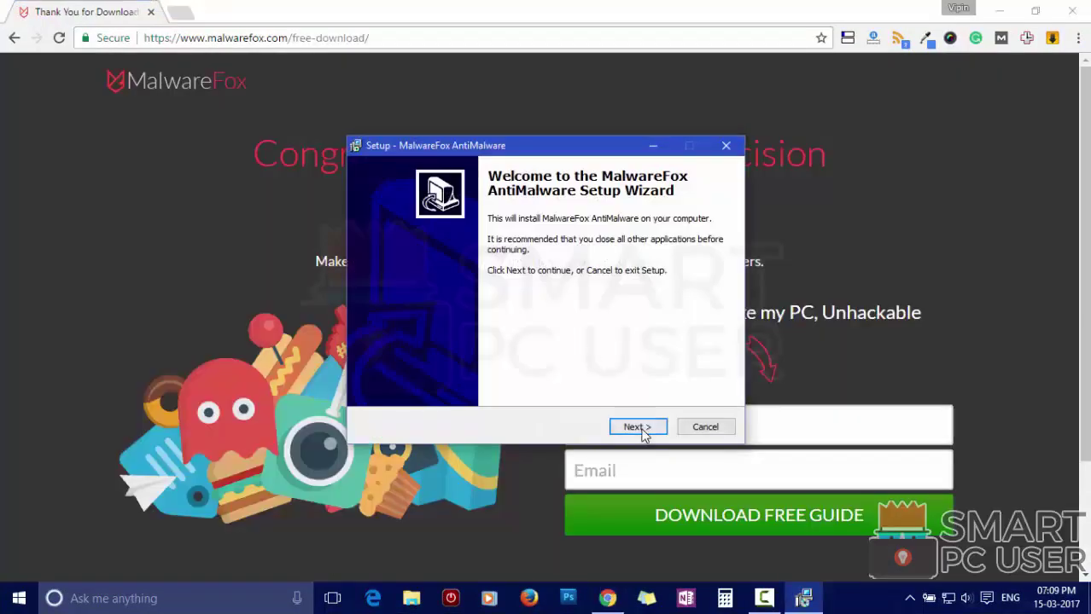
- Install MalwareFox with the license accepted and default folder and tasks, then update it
{"action": "left_click", "coordinate": [640, 429]}
{"action": "left_click", "coordinate": [433, 377]}
{"action": "left_click", "coordinate": [637, 427]}
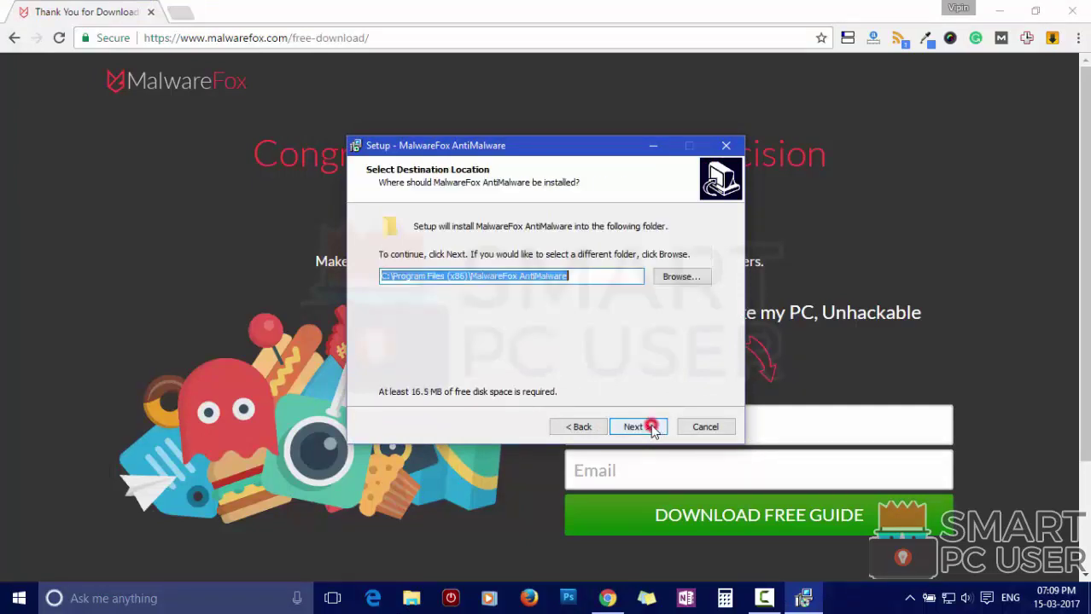
{"action": "left_click", "coordinate": [635, 426]}
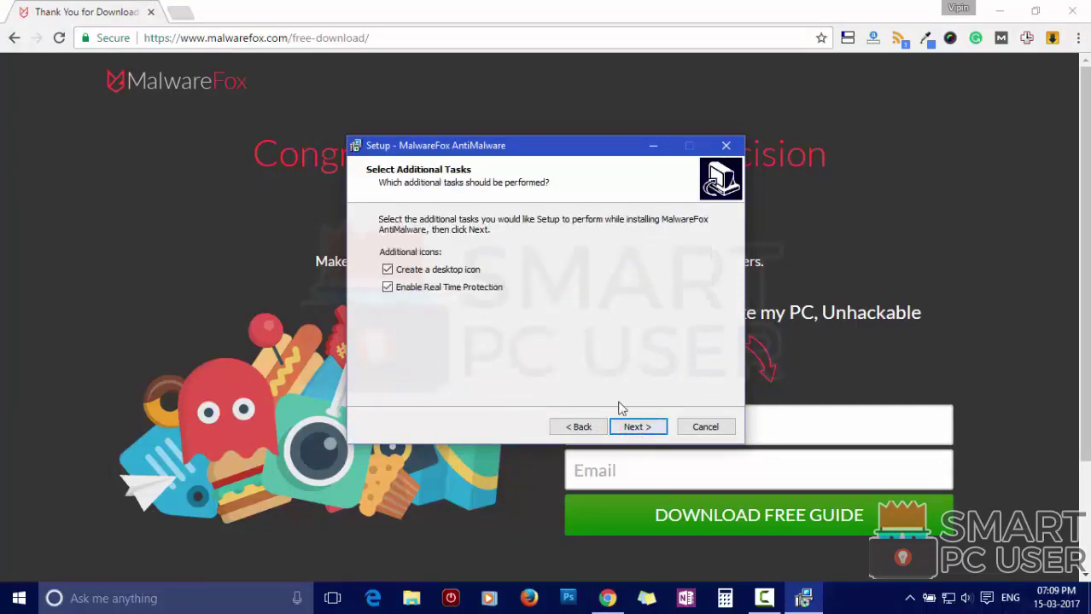
{"action": "left_click", "coordinate": [642, 427]}
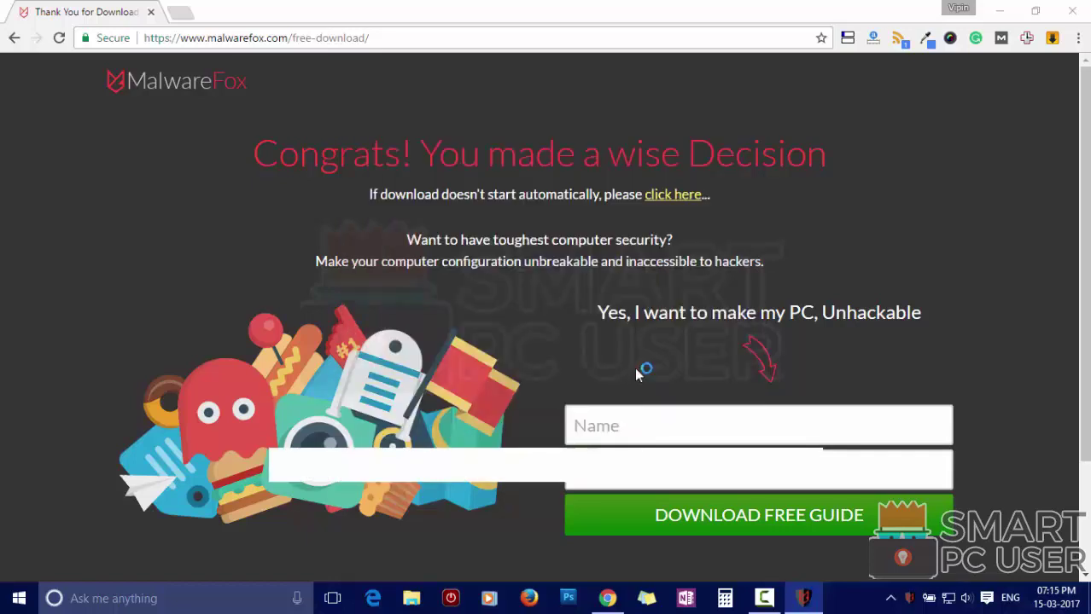
{"action": "left_click", "coordinate": [570, 145]}
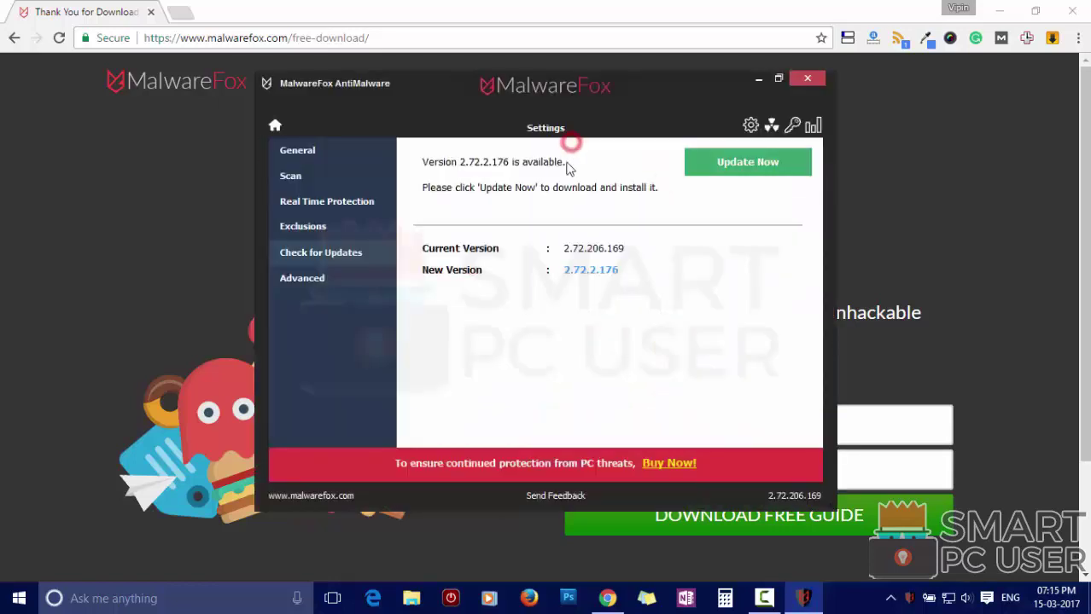
{"action": "left_click", "coordinate": [739, 173]}
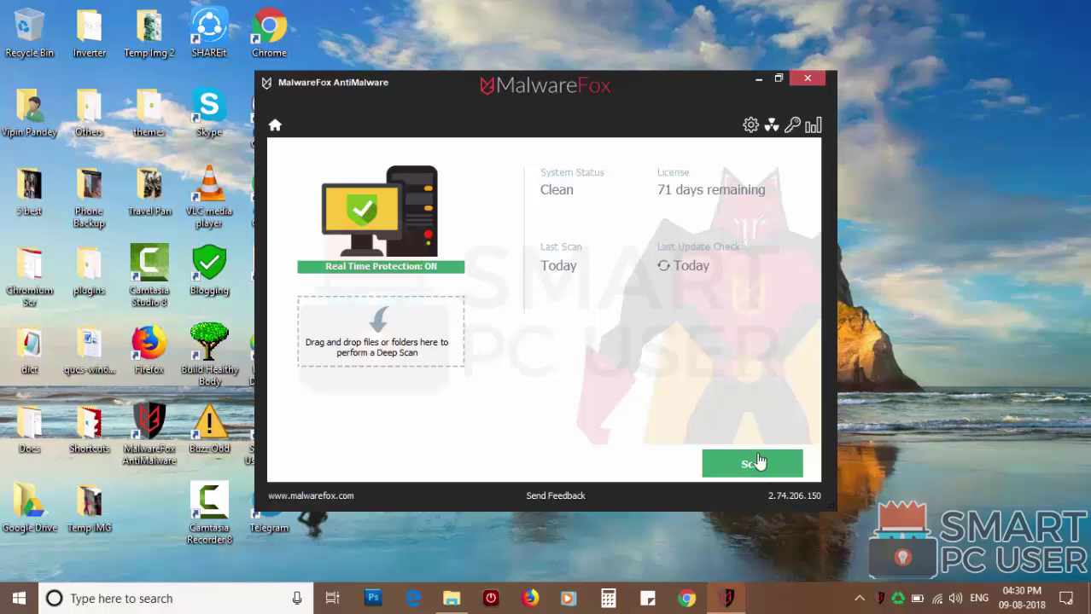
- Scan the system and repair the four detected browser homepage settings
{"action": "left_click", "coordinate": [755, 464]}
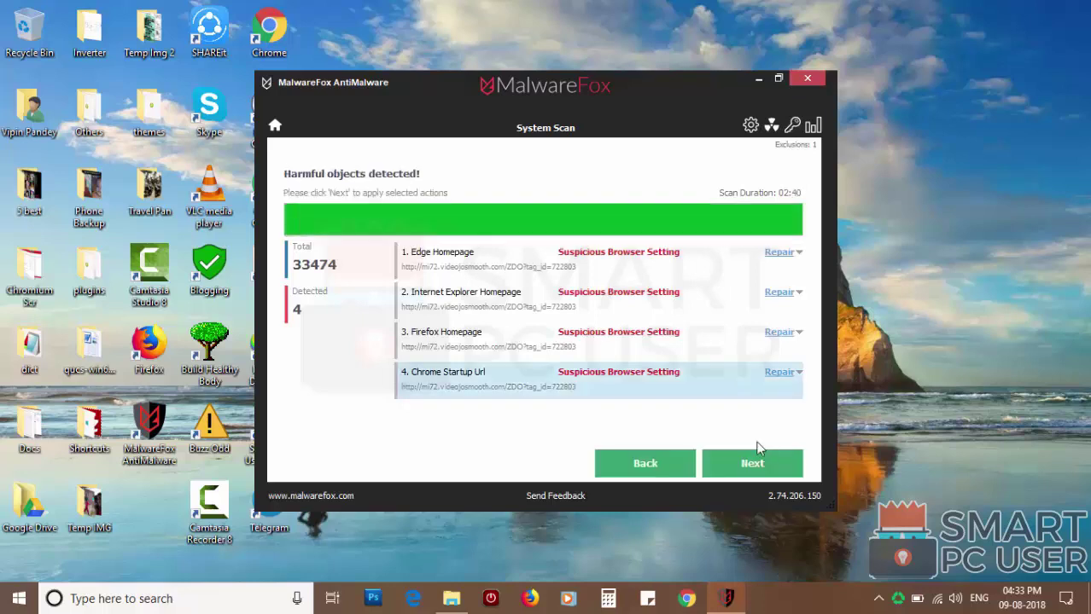
{"action": "left_click", "coordinate": [783, 465]}
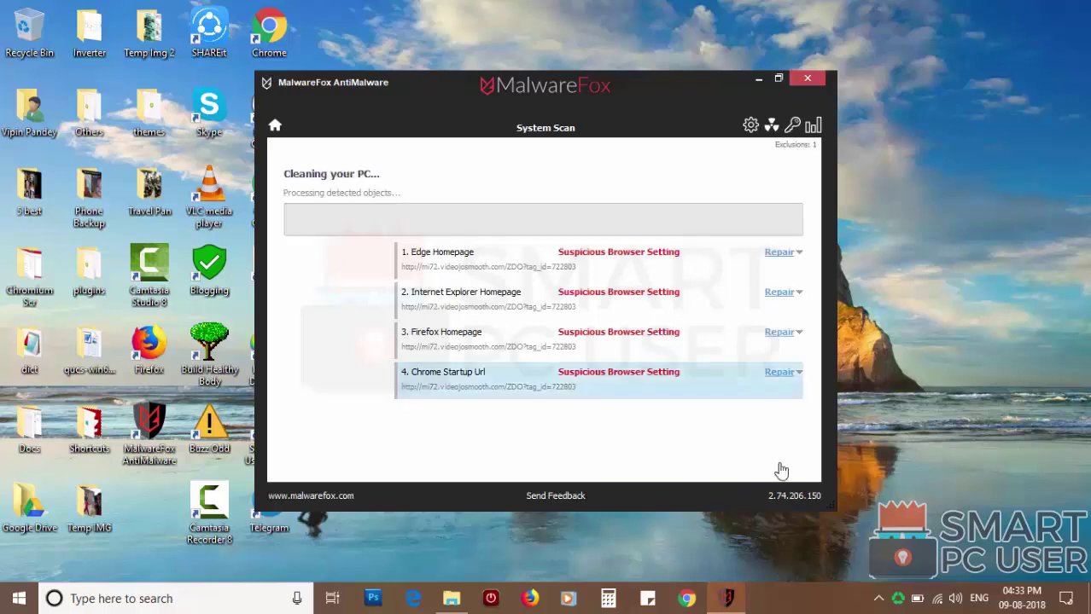